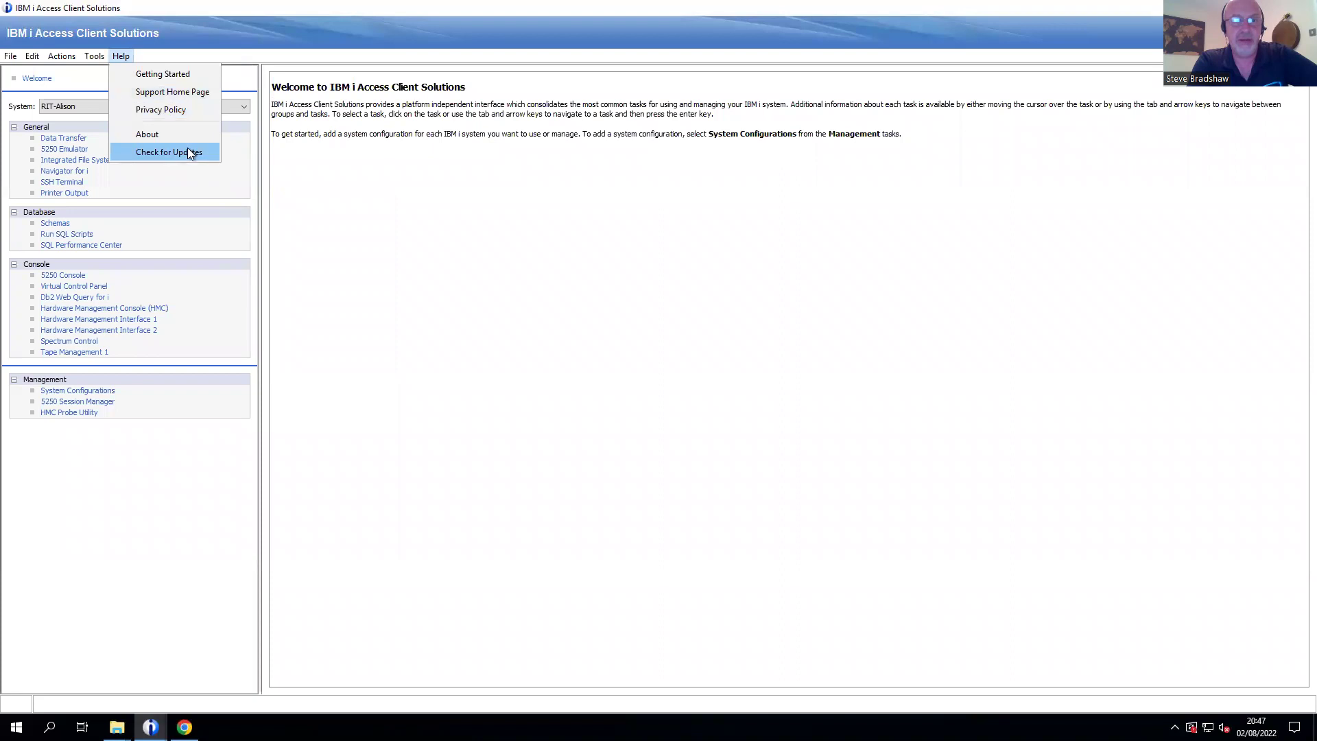
- Check for available updates to IBM i Access Client Solutions and dismiss the result
{"action": "left_click", "coordinate": [171, 152]}
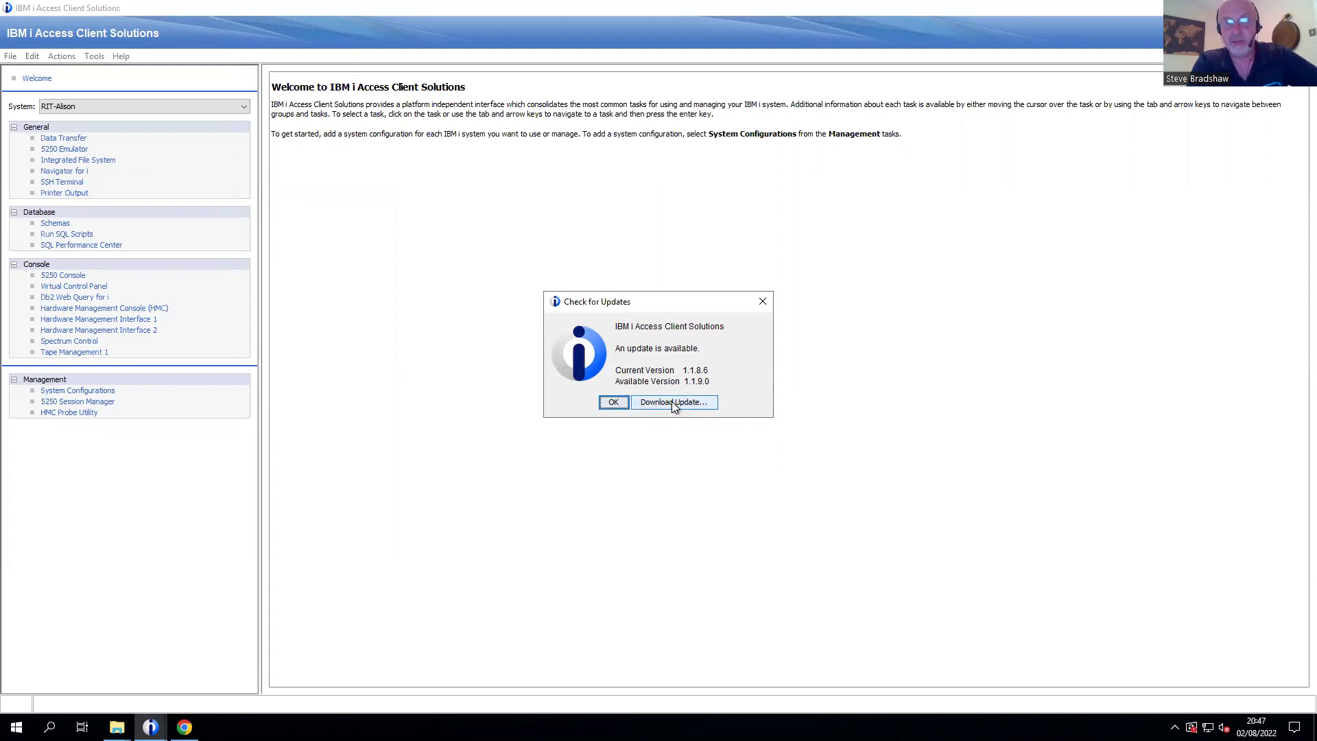
{"action": "left_click", "coordinate": [615, 403]}
- Set the system for checking updates to RIT-Jesse in the general preferences and save the change
{"action": "left_click", "coordinate": [32, 56]}
{"action": "left_click", "coordinate": [79, 79]}
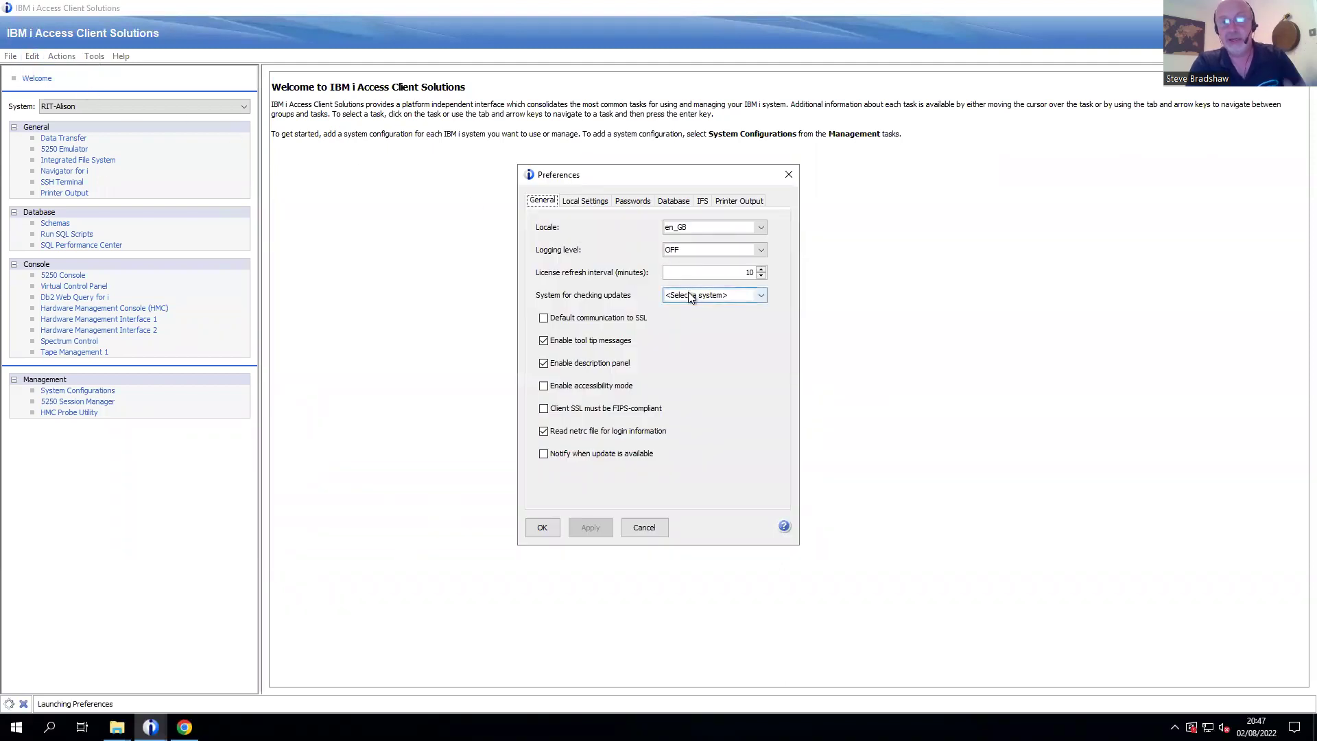
{"action": "left_click", "coordinate": [691, 295]}
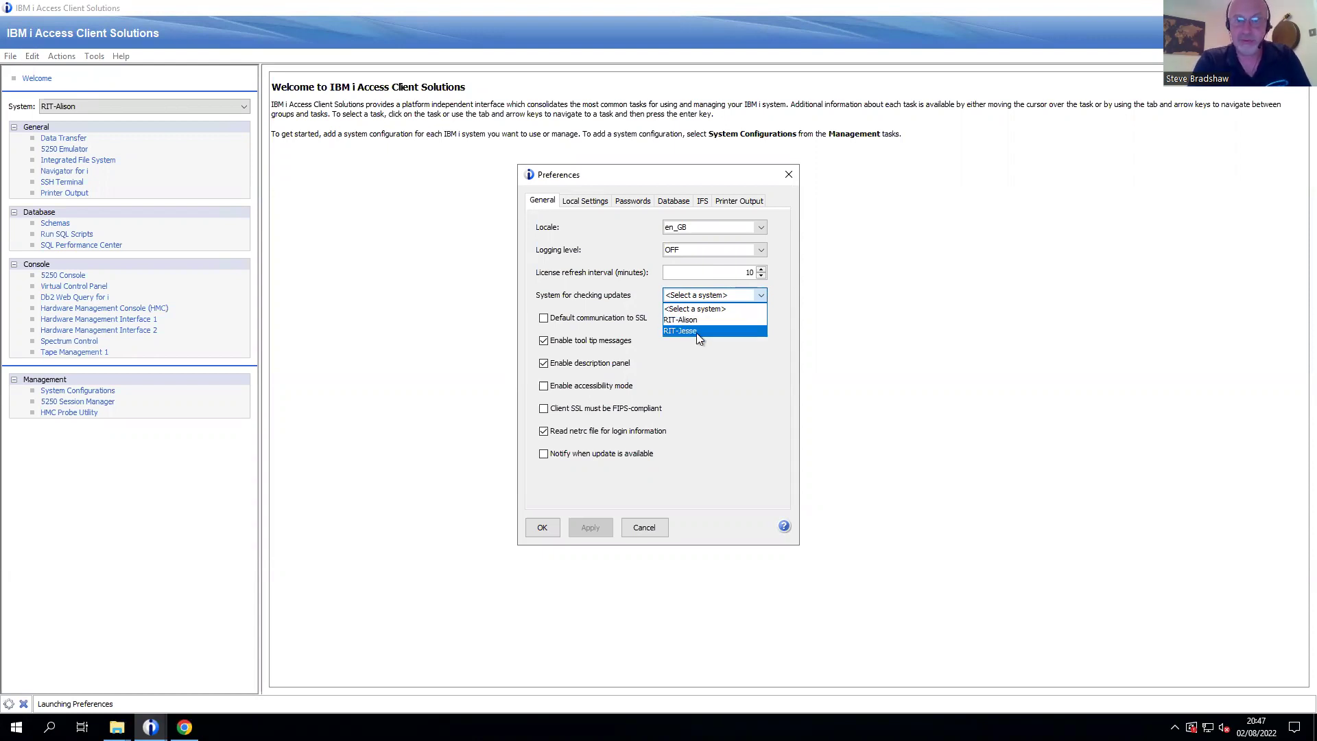
{"action": "left_click", "coordinate": [699, 333]}
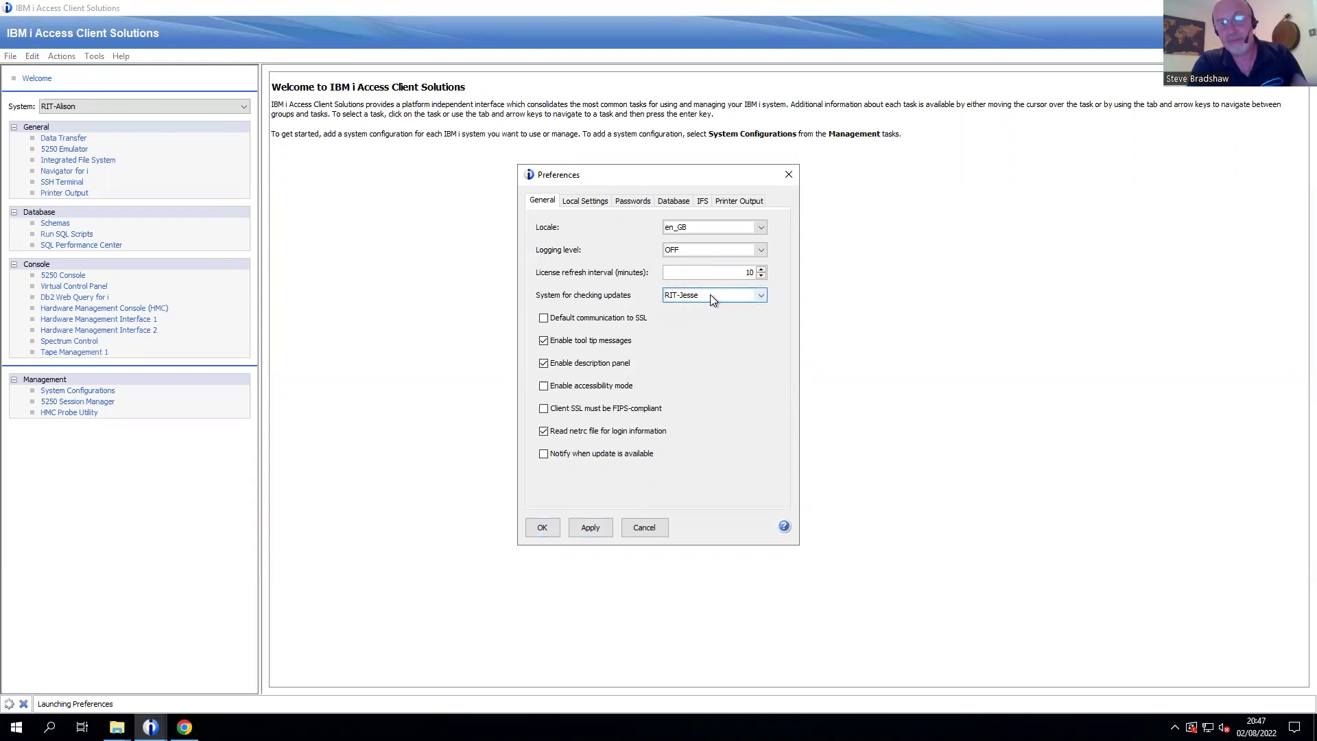
{"action": "left_click", "coordinate": [541, 527]}
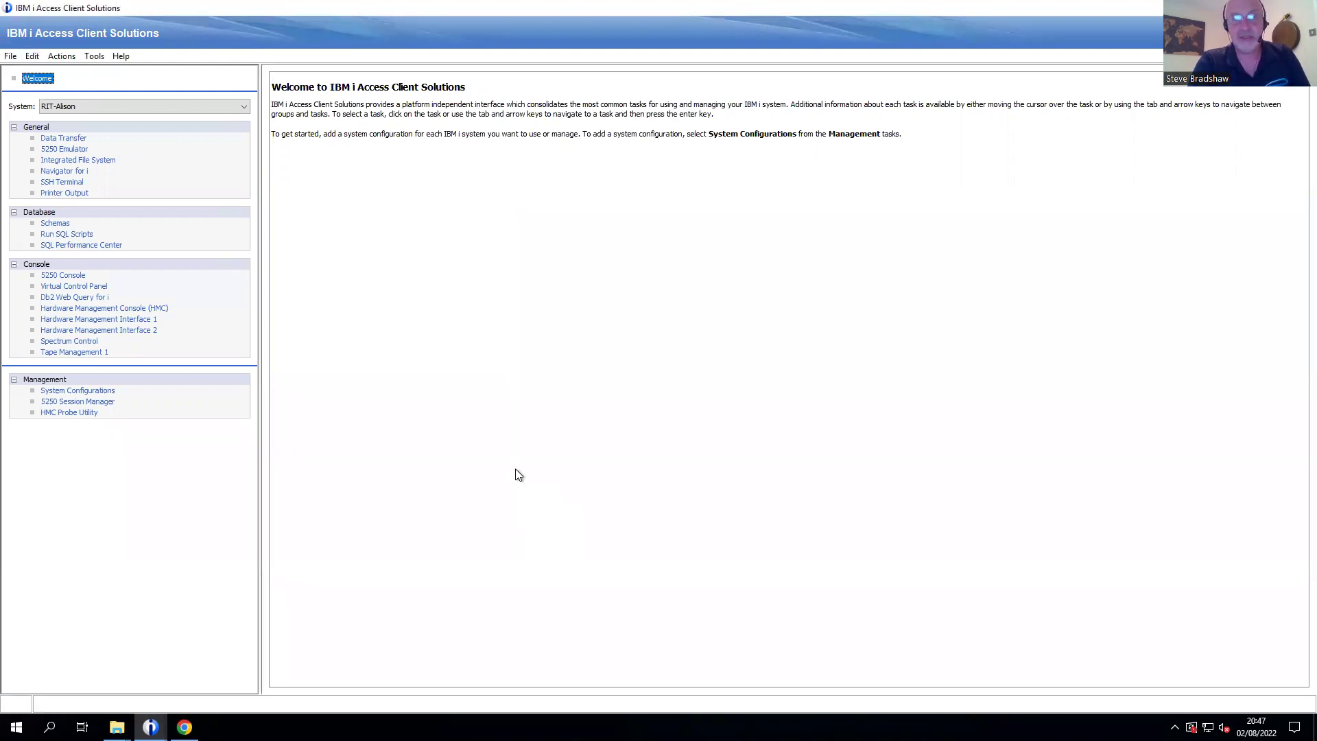
- Check for updates against the configured system and install the available update
{"action": "left_click", "coordinate": [121, 55]}
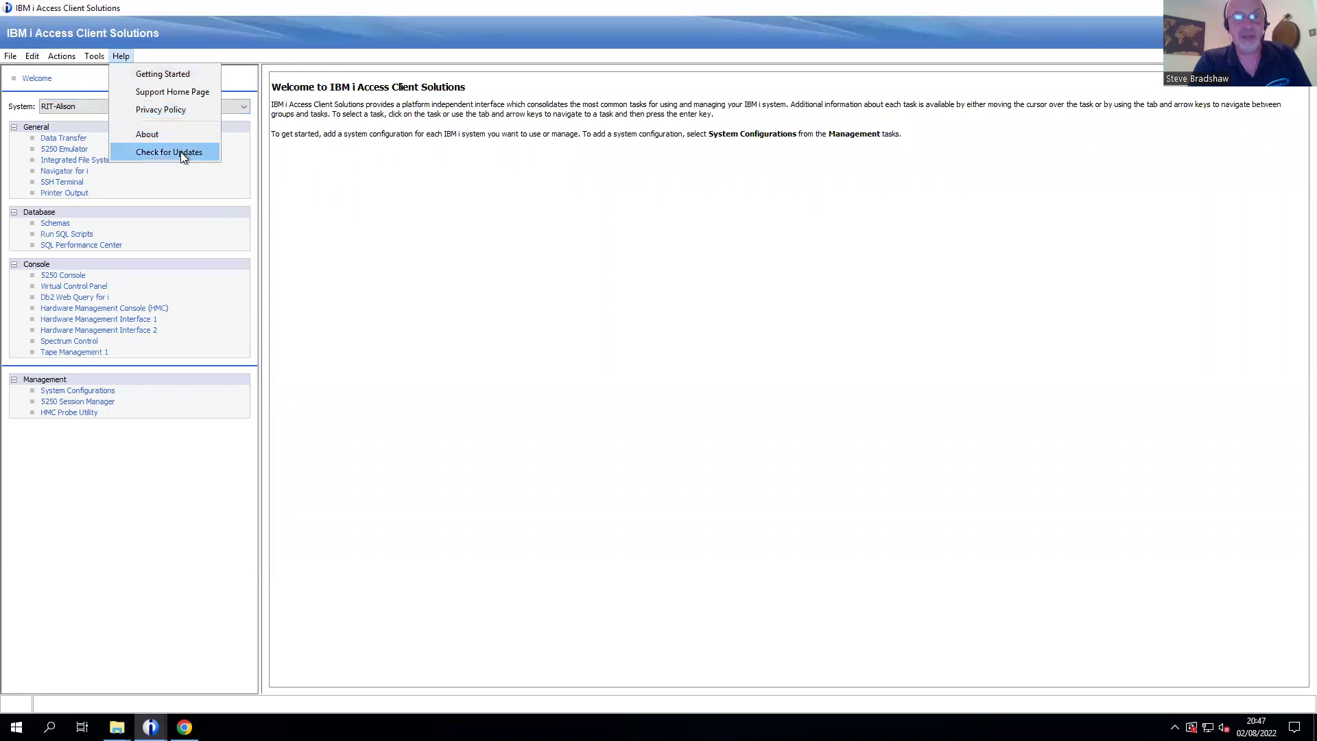
{"action": "left_click", "coordinate": [182, 153]}
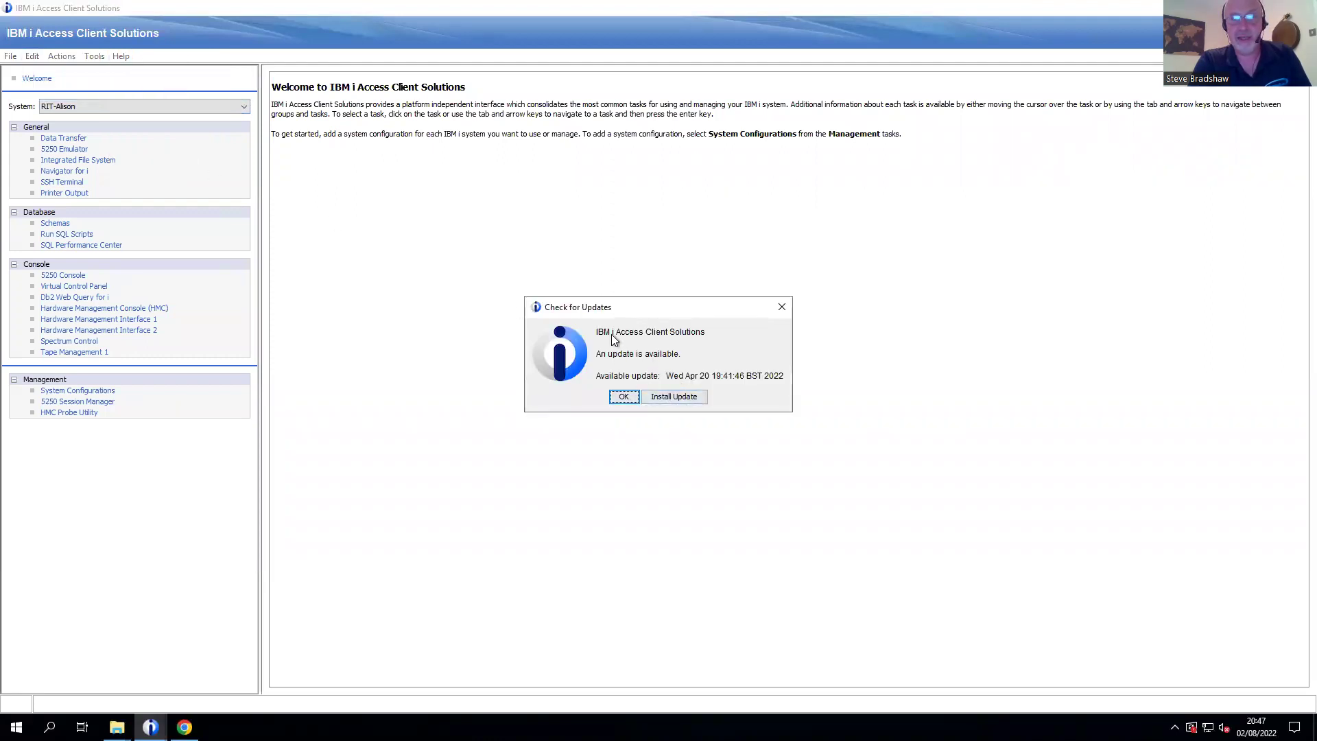
{"action": "left_click", "coordinate": [667, 398]}
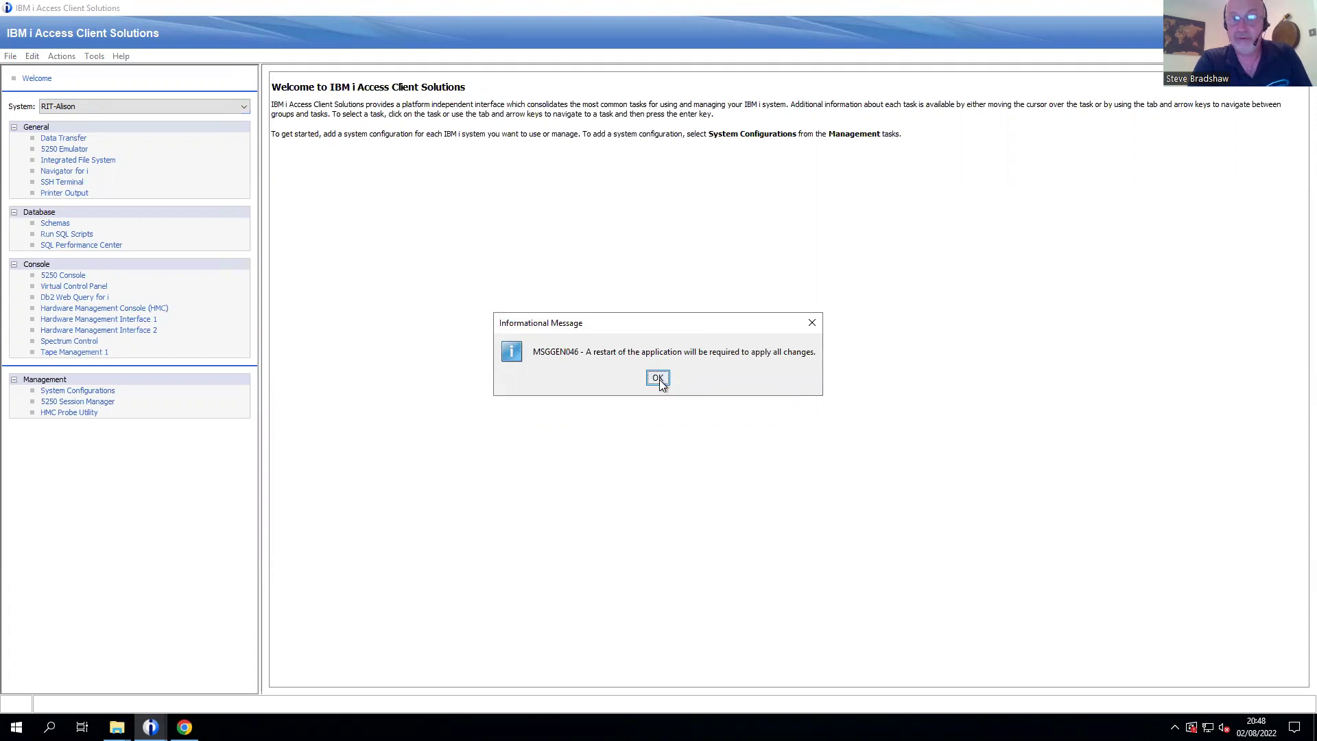
{"action": "left_click", "coordinate": [658, 378]}
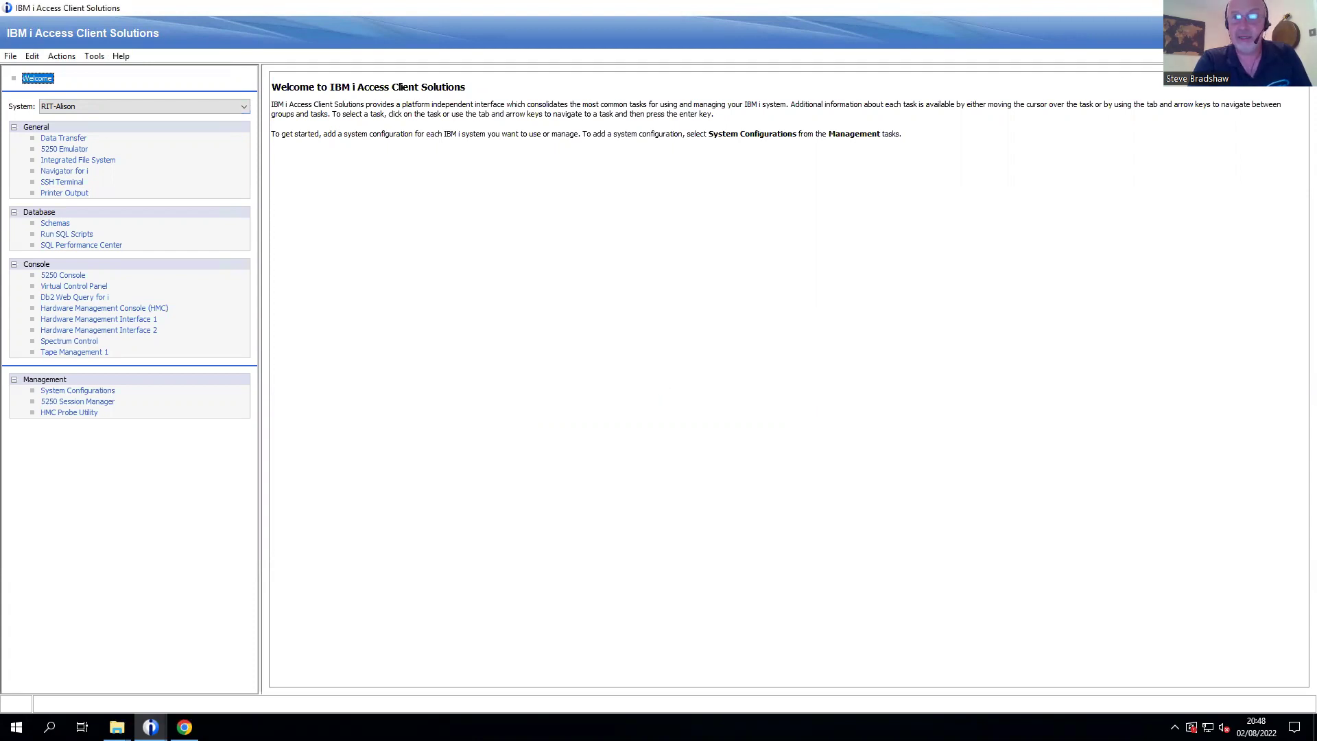
- Relaunch Access Client Solutions from its desktop shortcut and check the version information
{"action": "key", "text": "super+d"}
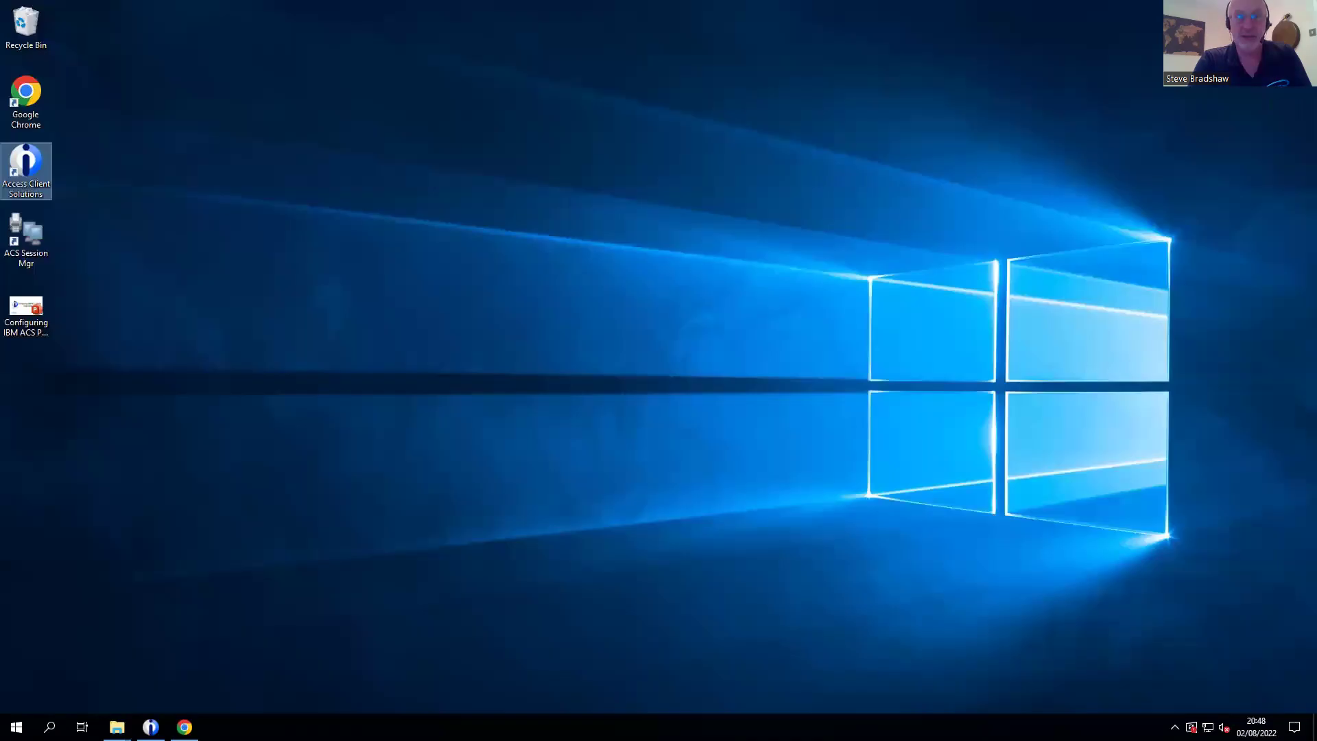
{"action": "double_click", "coordinate": [20, 169]}
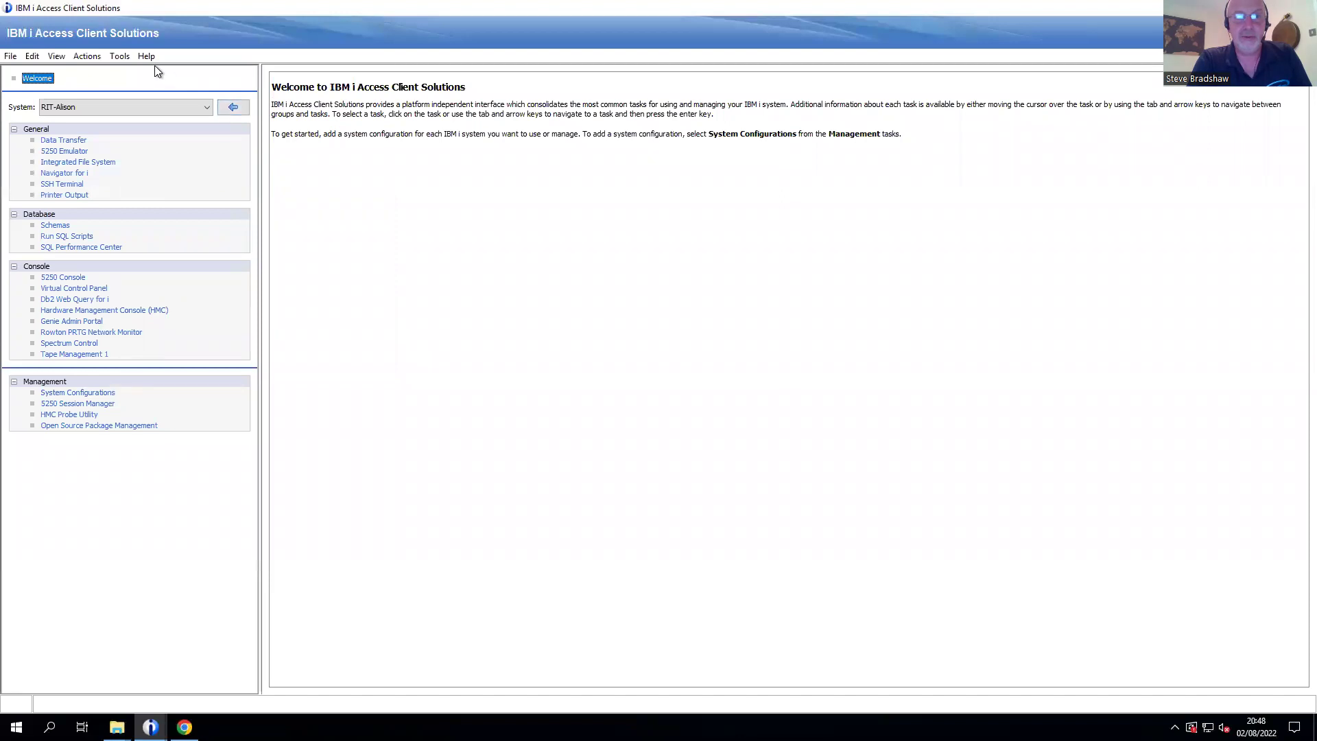
{"action": "left_click", "coordinate": [145, 56]}
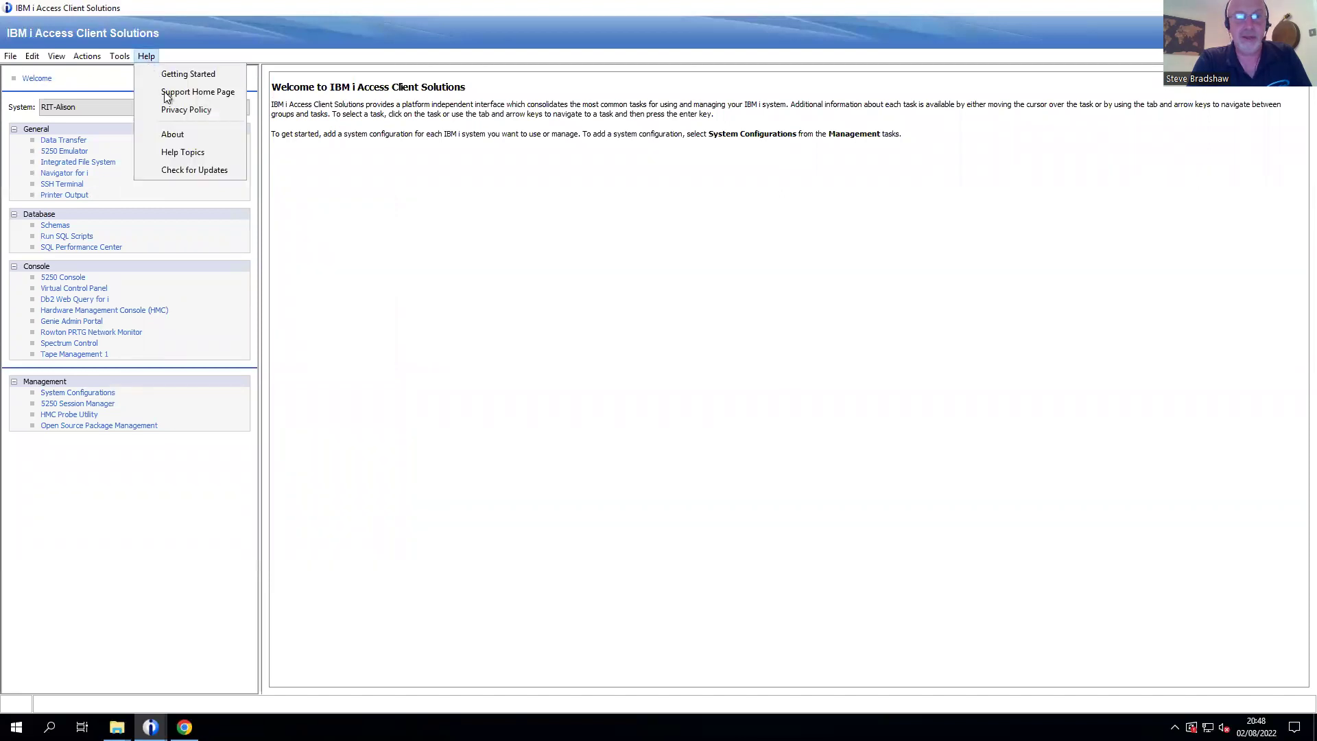
{"action": "left_click", "coordinate": [190, 137]}
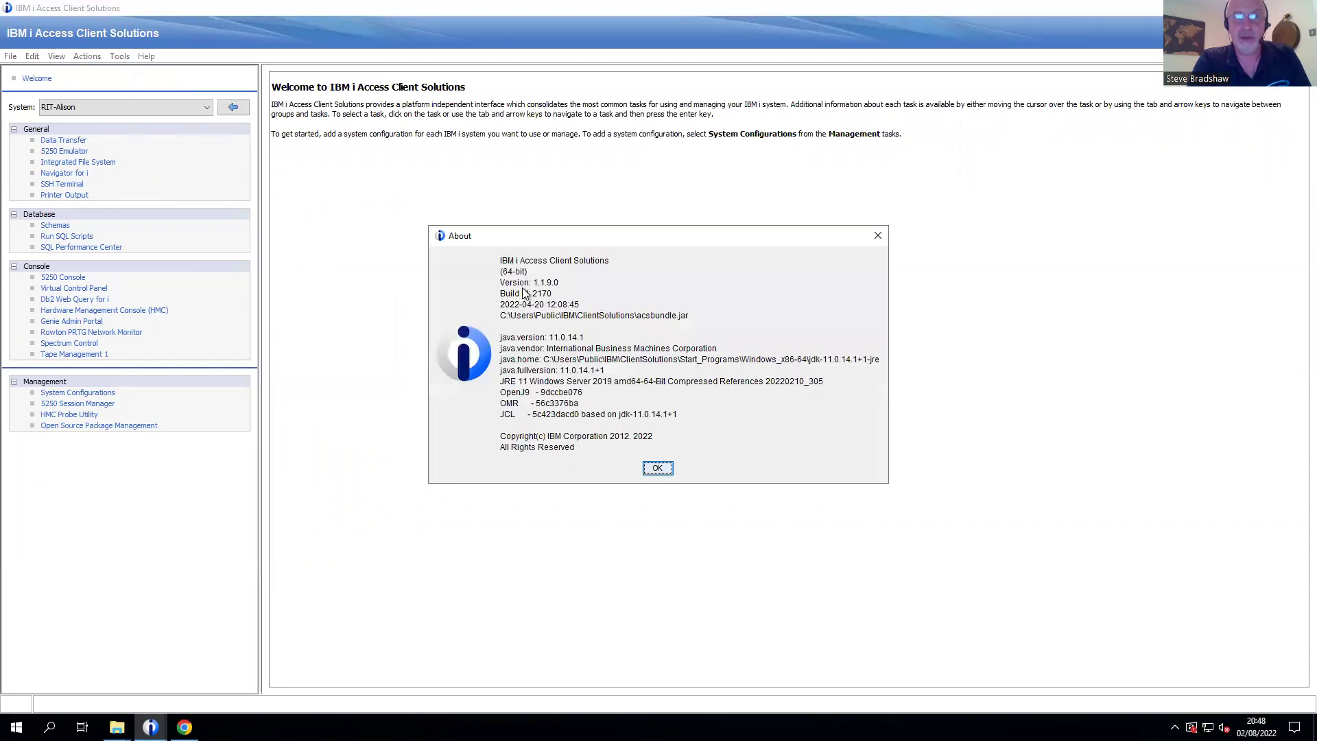
{"action": "left_click", "coordinate": [658, 468]}
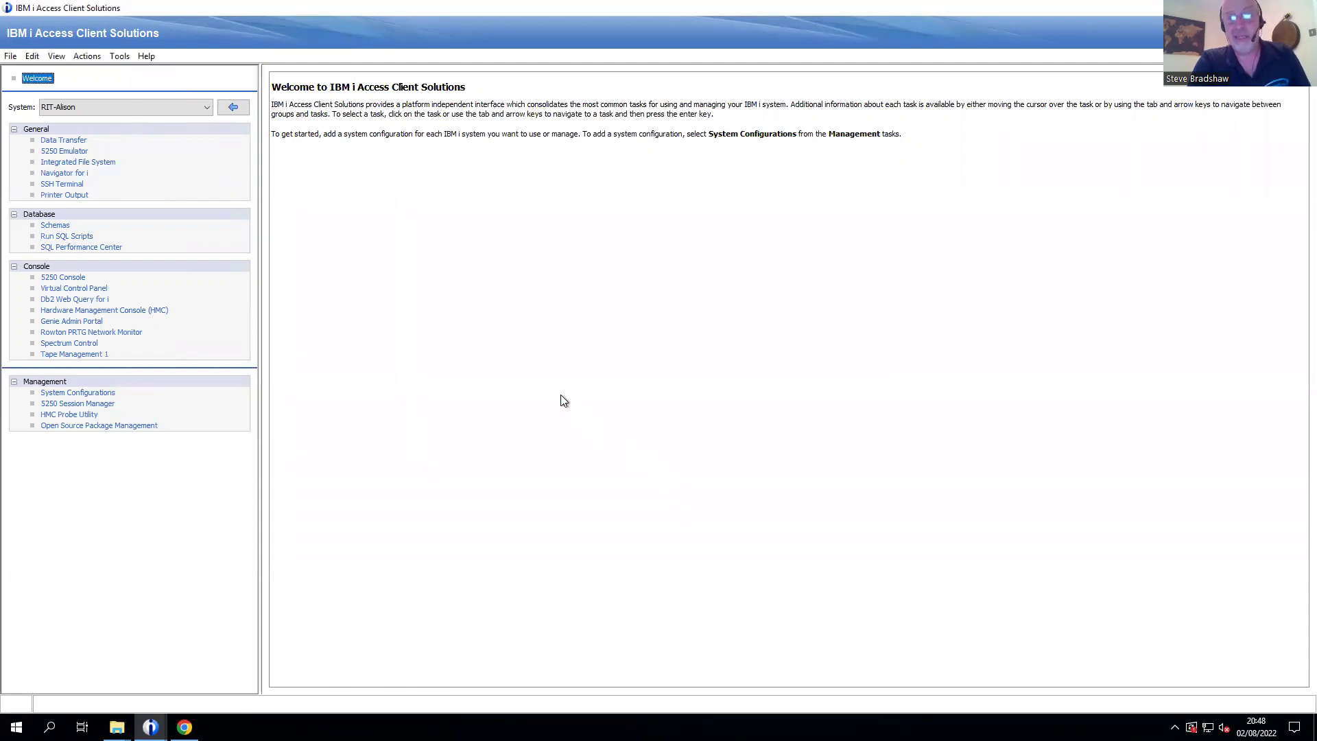
- Switch to the ClientSolutions folder in File Explorer and examine its full path
{"action": "mouse_move", "coordinate": [273, 6]}
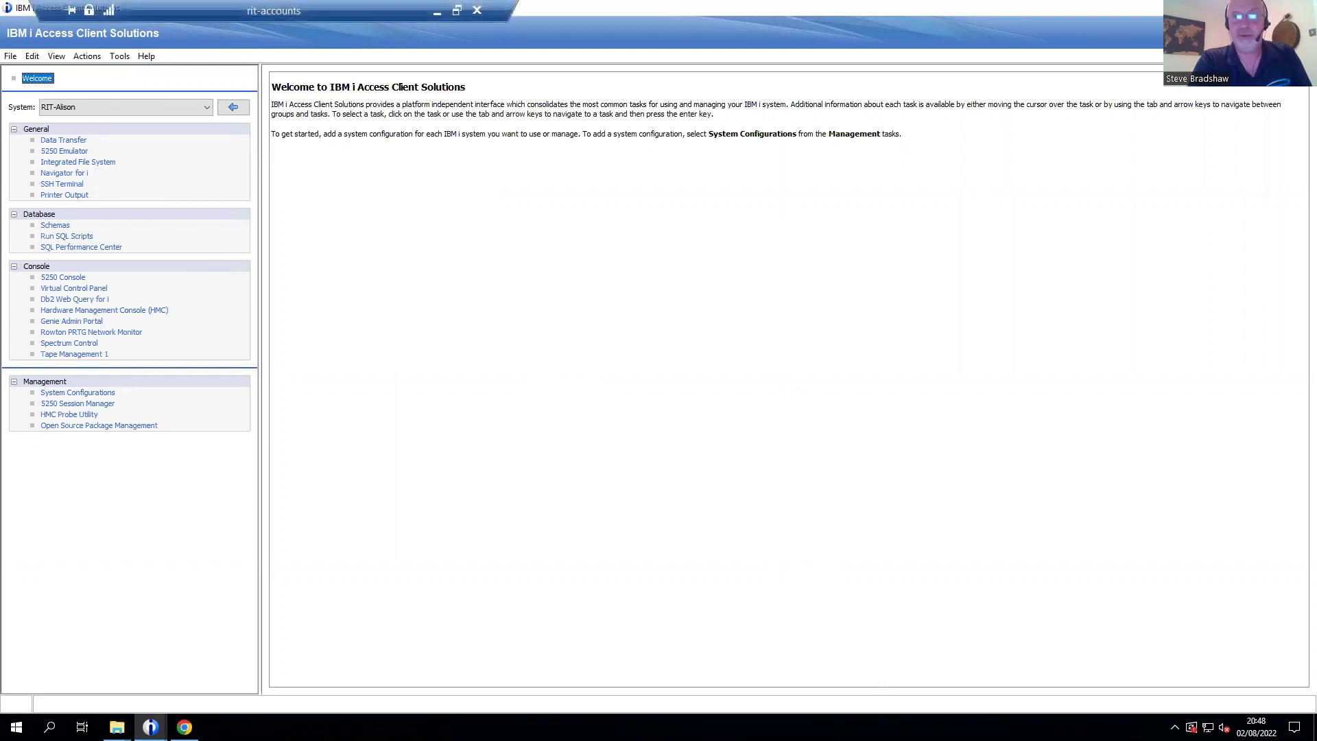
{"action": "key", "text": "super+d"}
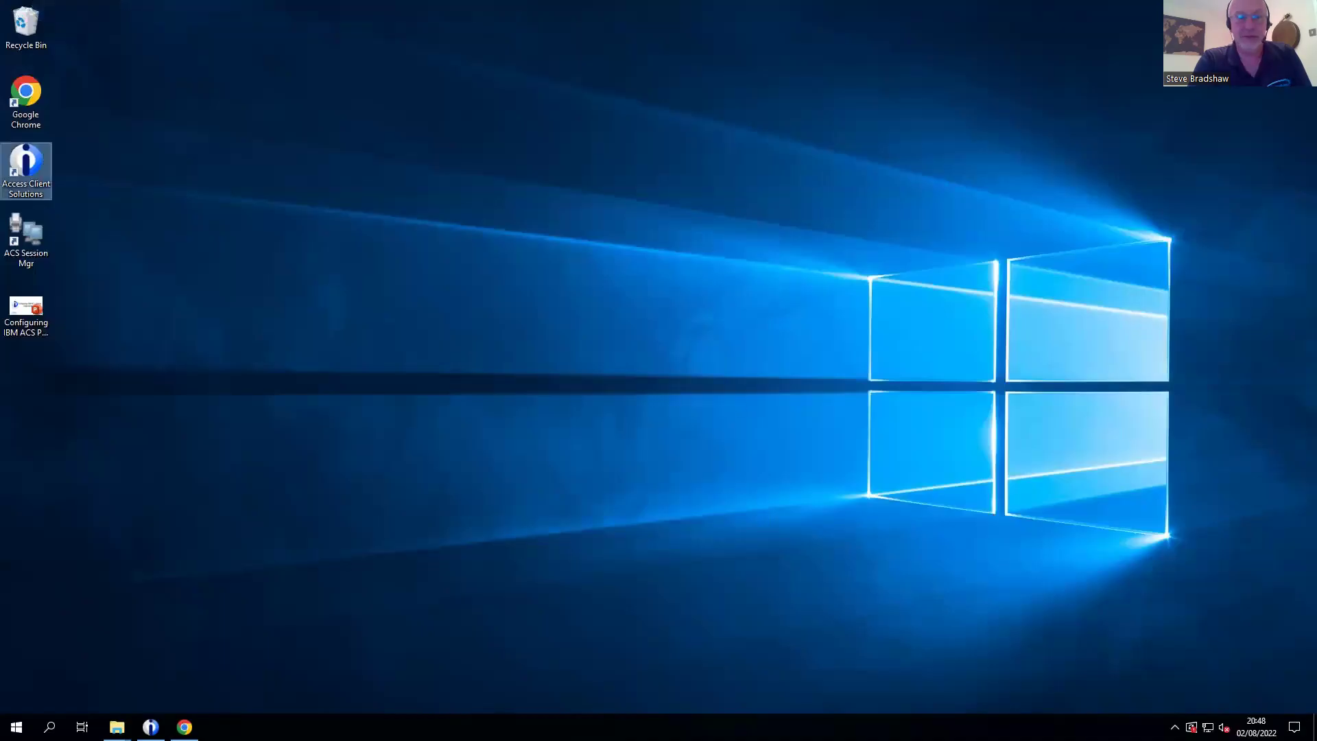
{"action": "mouse_move", "coordinate": [117, 727]}
{"action": "left_click", "coordinate": [108, 678]}
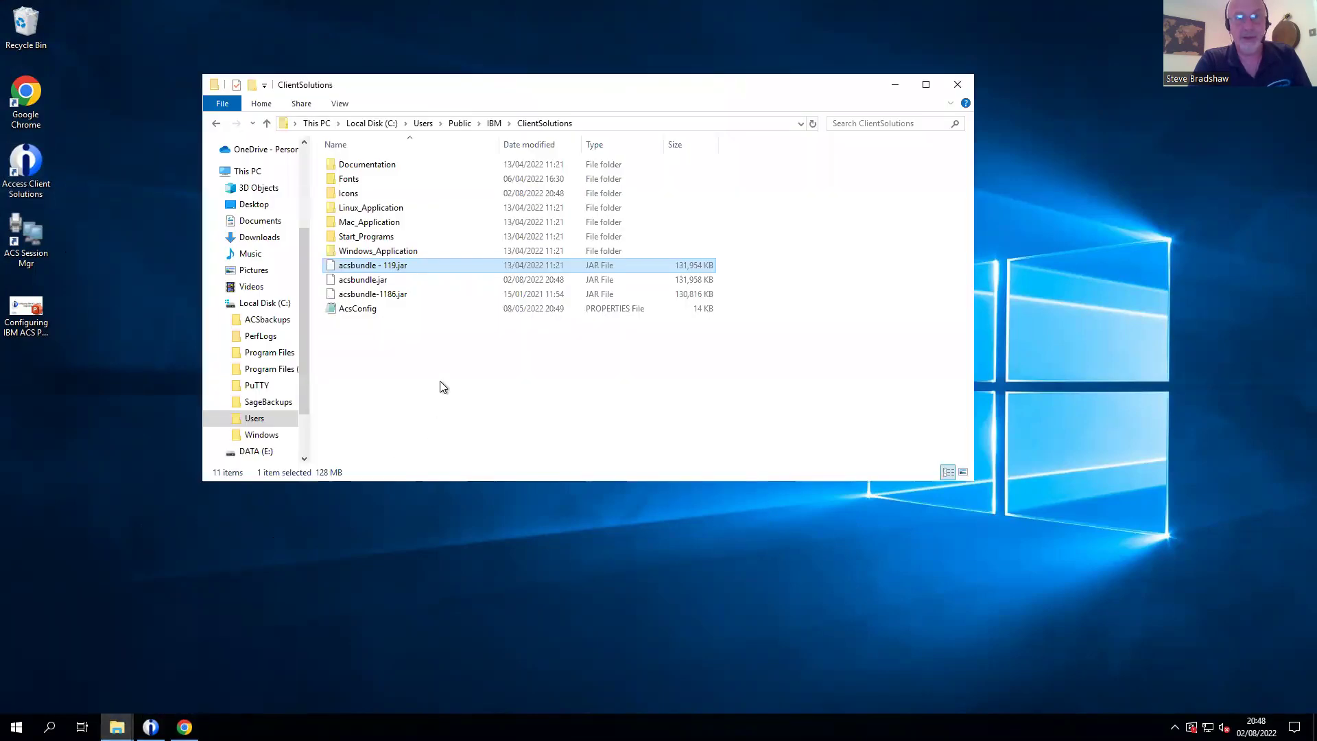
{"action": "left_click", "coordinate": [619, 122]}
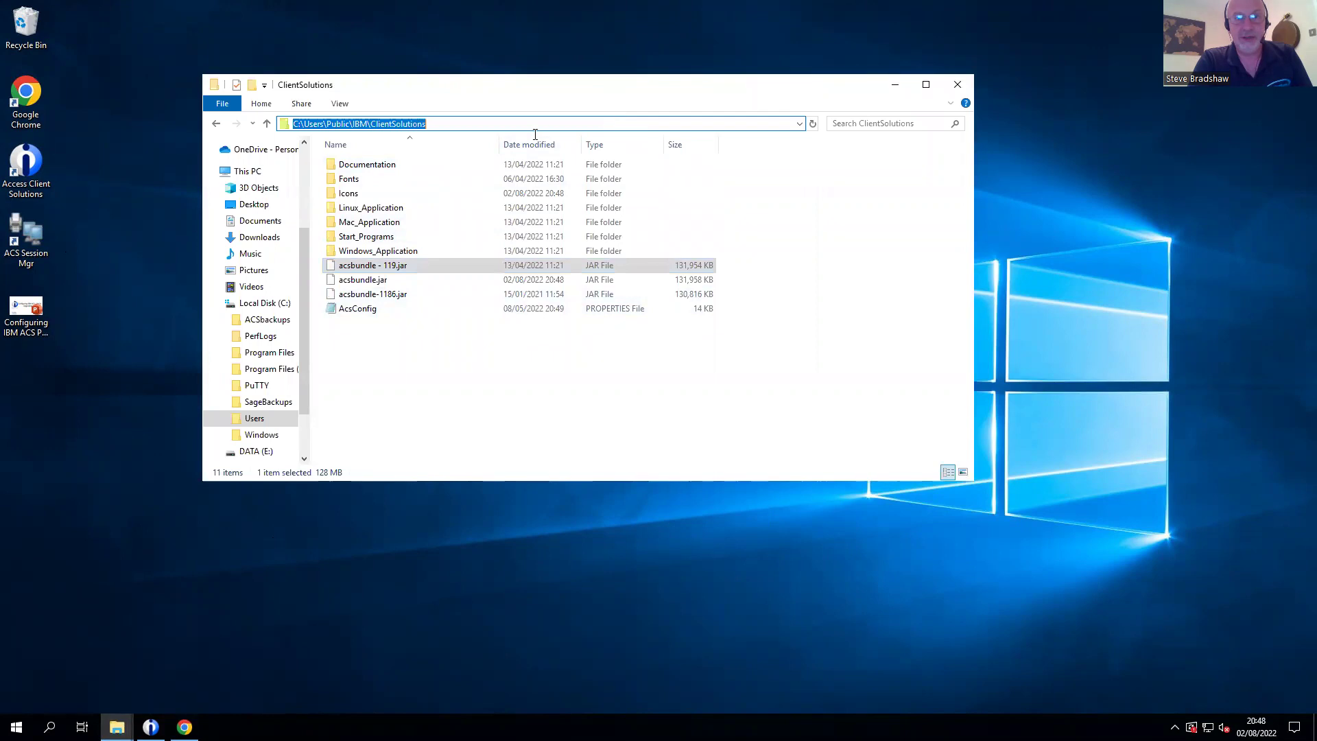
{"action": "left_click", "coordinate": [340, 124]}
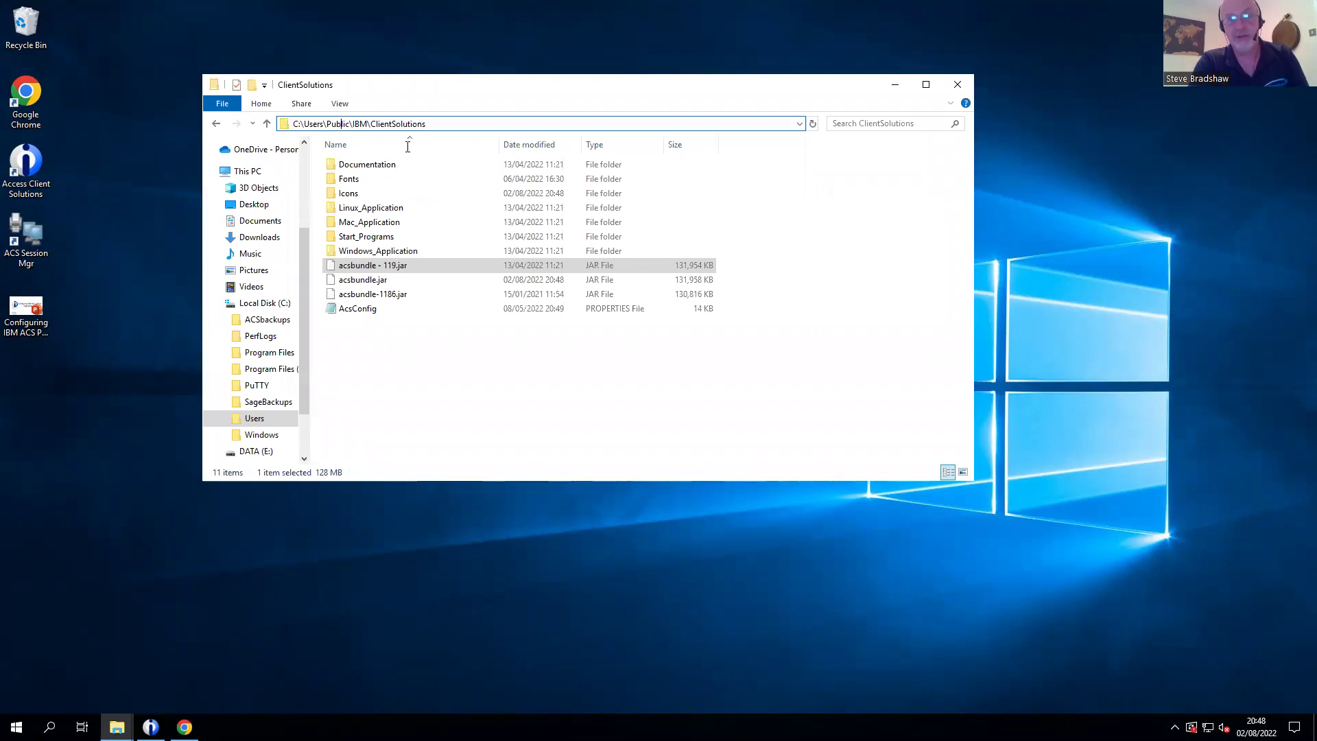
- Delete acsbundle.jar from the ClientSolutions folder, closing Access Client Solutions to release the file
{"action": "left_click", "coordinate": [388, 284]}
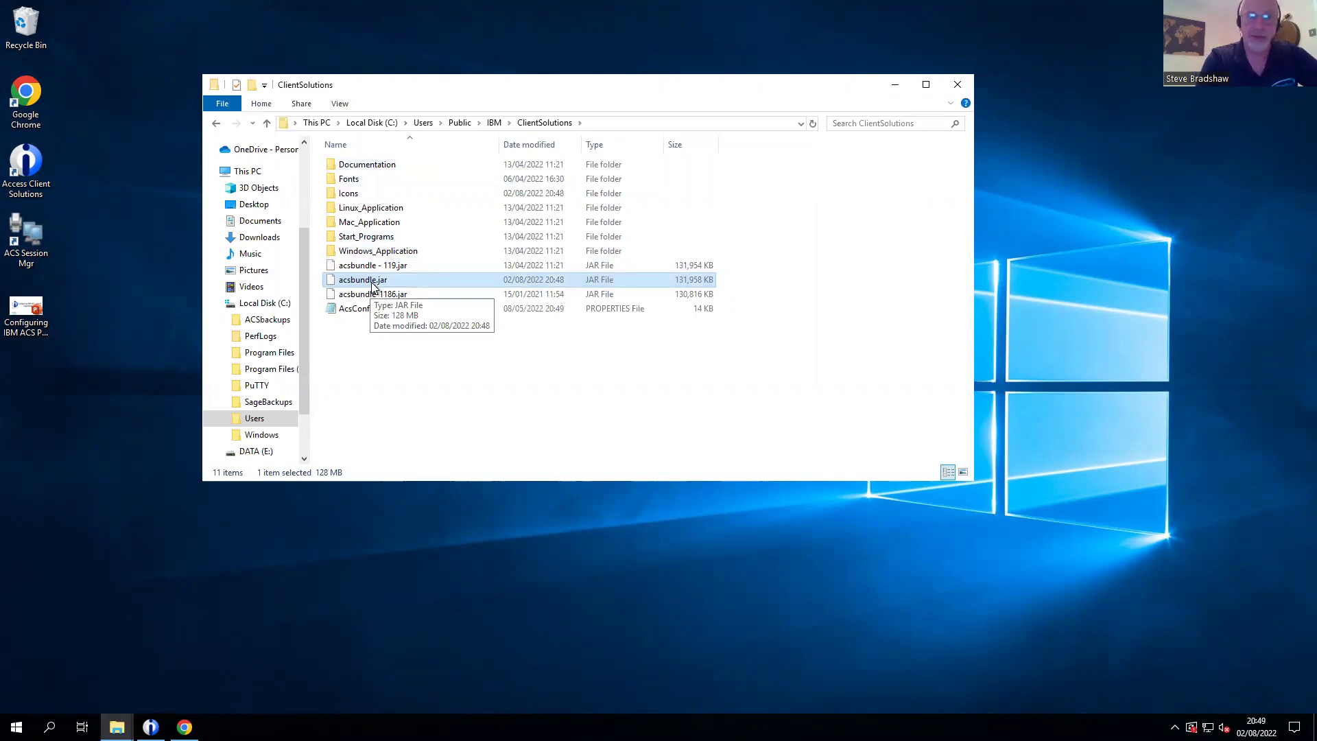
{"action": "key", "text": "Delete"}
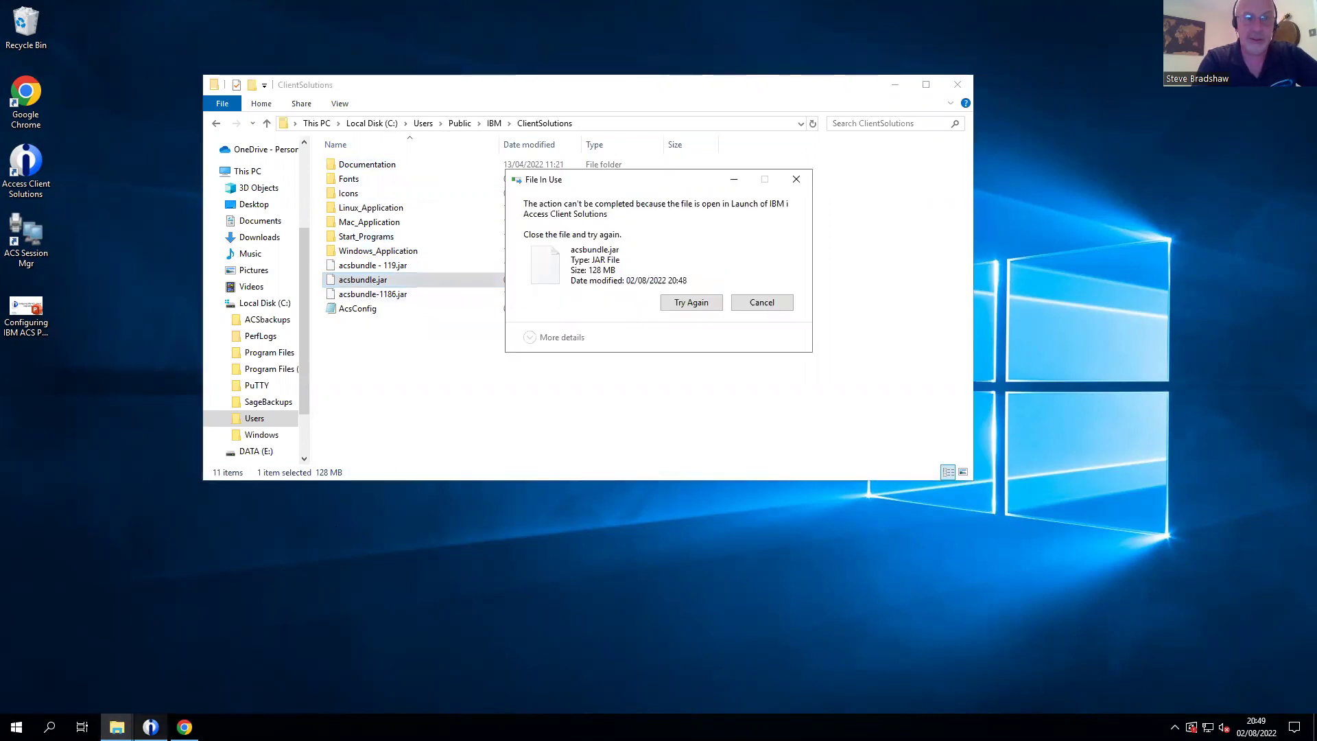
{"action": "left_click", "coordinate": [150, 727]}
{"action": "left_click", "coordinate": [150, 727]}
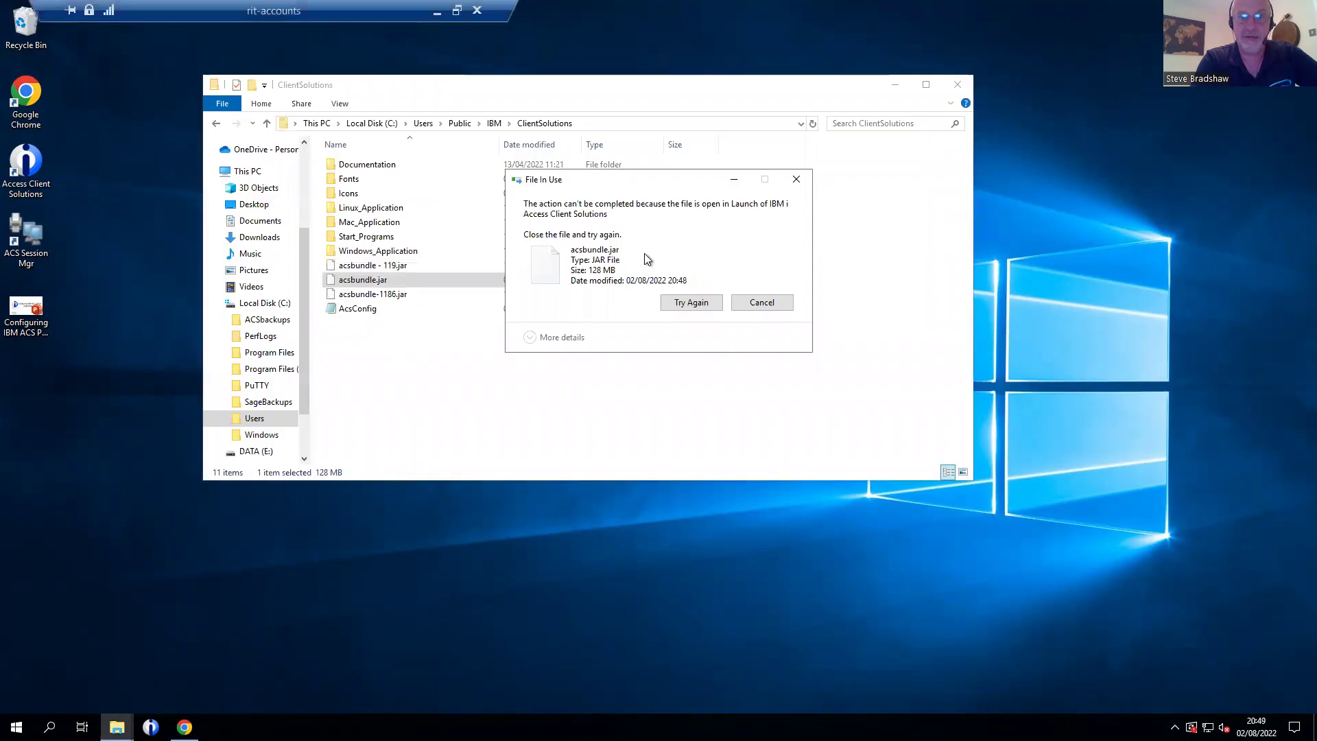
{"action": "left_click", "coordinate": [689, 307]}
- Make a copy of acsbundle-1186.jar in the ClientSolutions folder, keeping the original file's name
{"action": "left_click", "coordinate": [402, 282]}
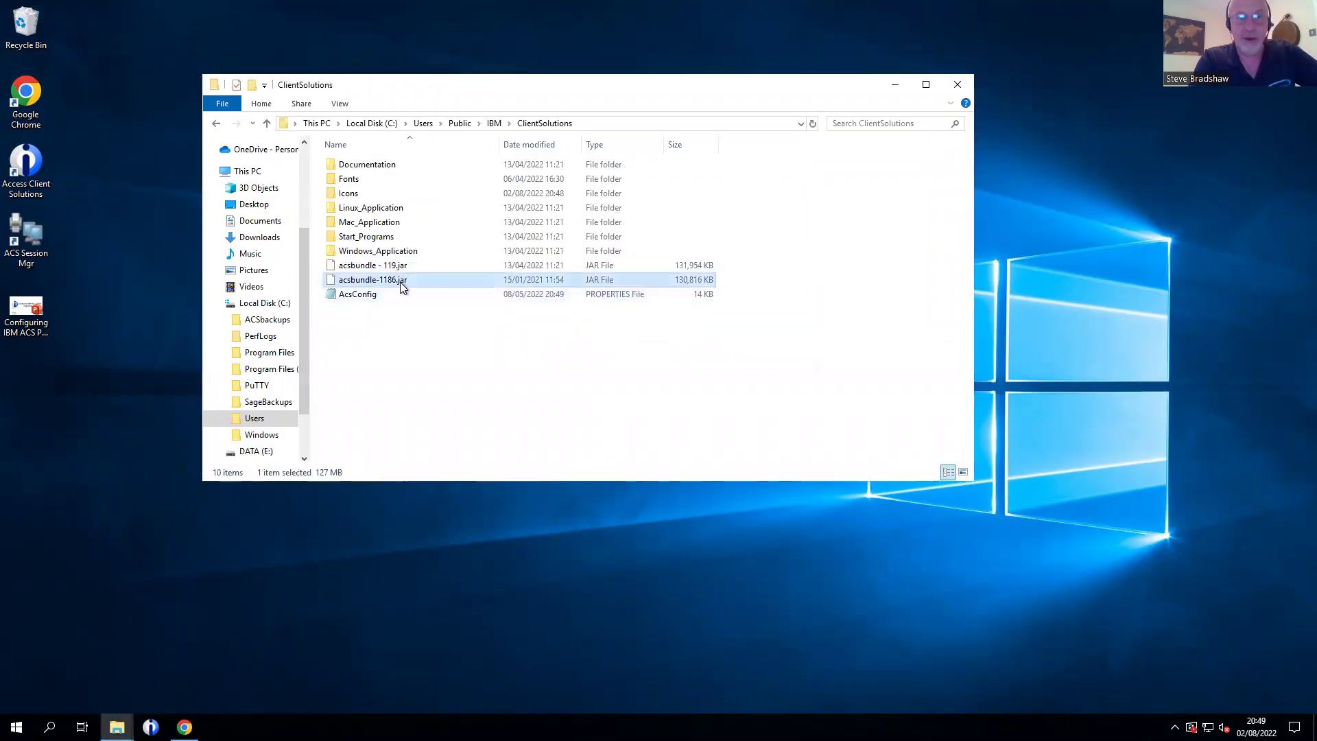
{"action": "left_click", "coordinate": [396, 283]}
{"action": "key", "text": "Right"}
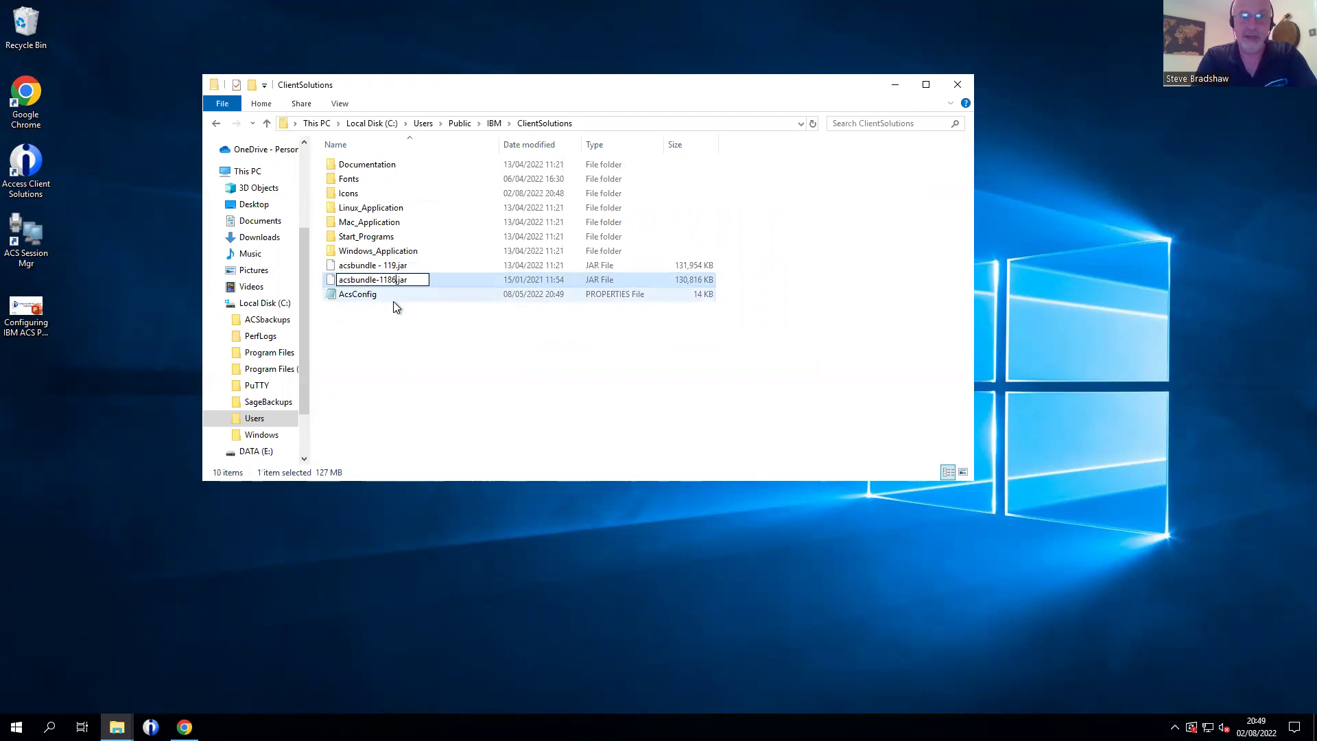
{"action": "key", "text": "Return"}
{"action": "key", "text": "ctrl+v"}
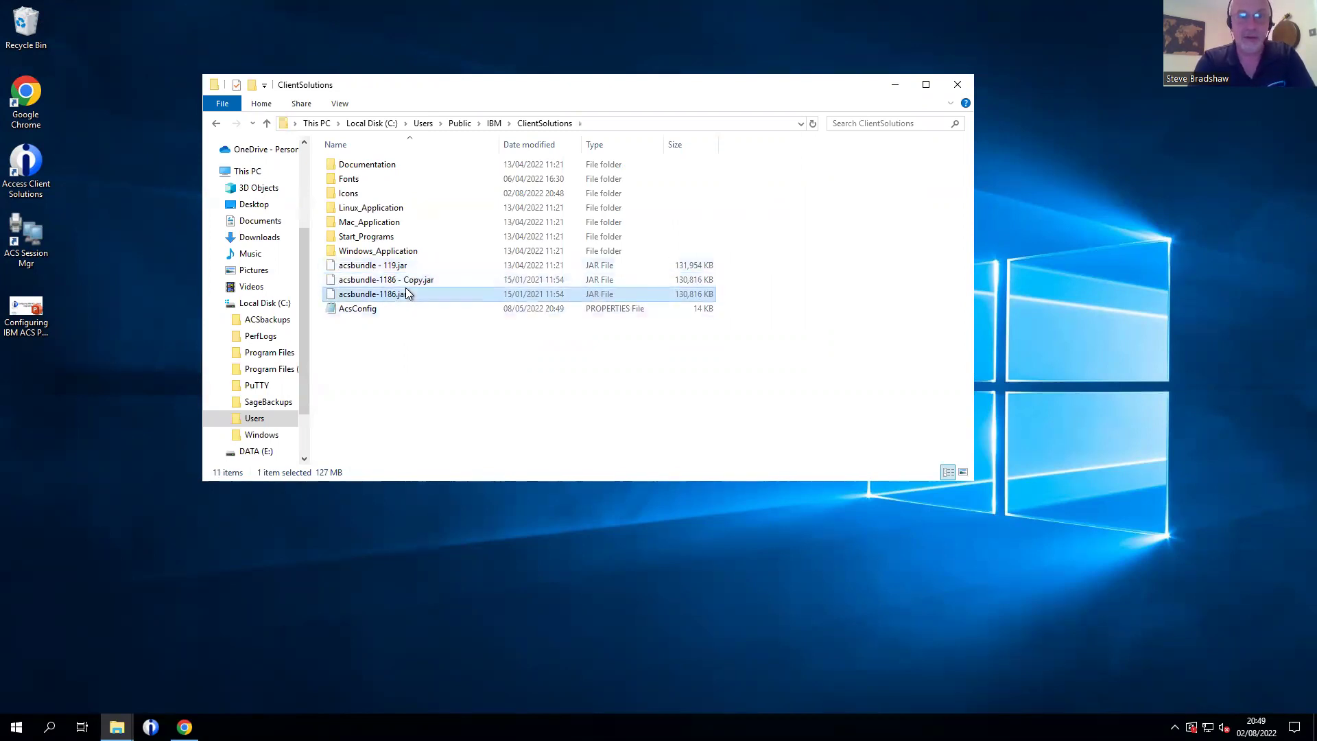
- Rename the copy of acsbundle-1186.jar to acsbundle.jar
{"action": "left_click", "coordinate": [421, 282]}
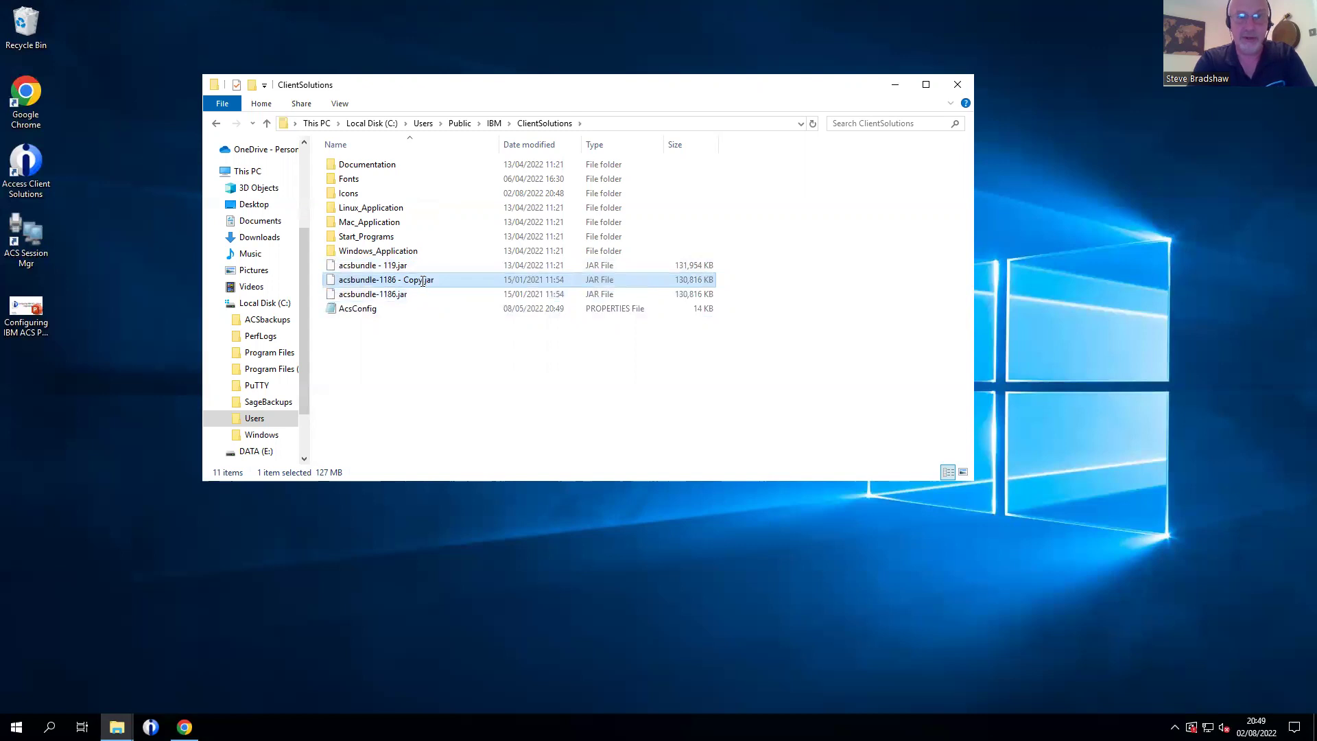
{"action": "left_click", "coordinate": [423, 280]}
{"action": "key", "text": "BackSpace"}
{"action": "key", "text": "BackSpace"}
{"action": "key", "text": "BackSpace"}
{"action": "key", "text": "BackSpace"}
{"action": "key", "text": "BackSpace"}
{"action": "key", "text": "BackSpace"}
{"action": "key", "text": "BackSpace"}
{"action": "key", "text": "BackSpace"}
{"action": "key", "text": "BackSpace"}
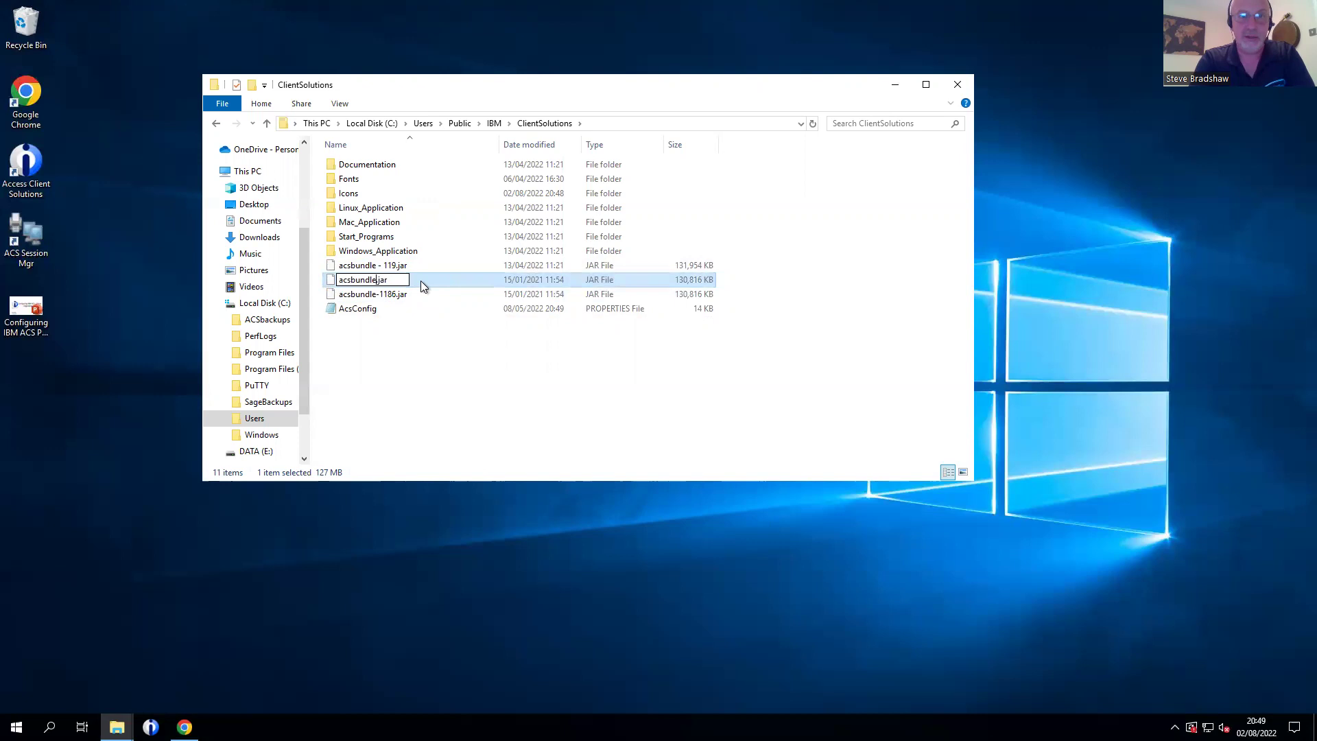
{"action": "left_click", "coordinate": [425, 312]}
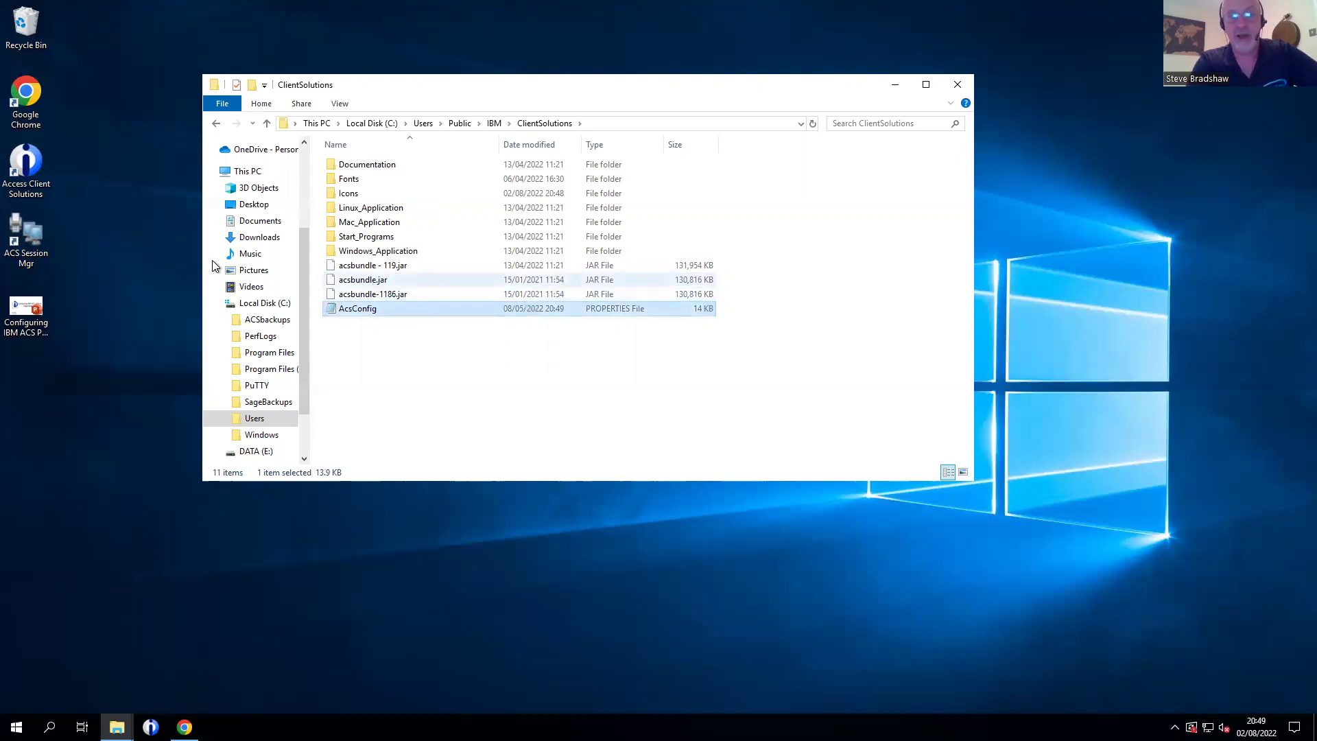
- Start Access Client Solutions from the desktop shortcut again and verify which version is running
{"action": "double_click", "coordinate": [38, 171]}
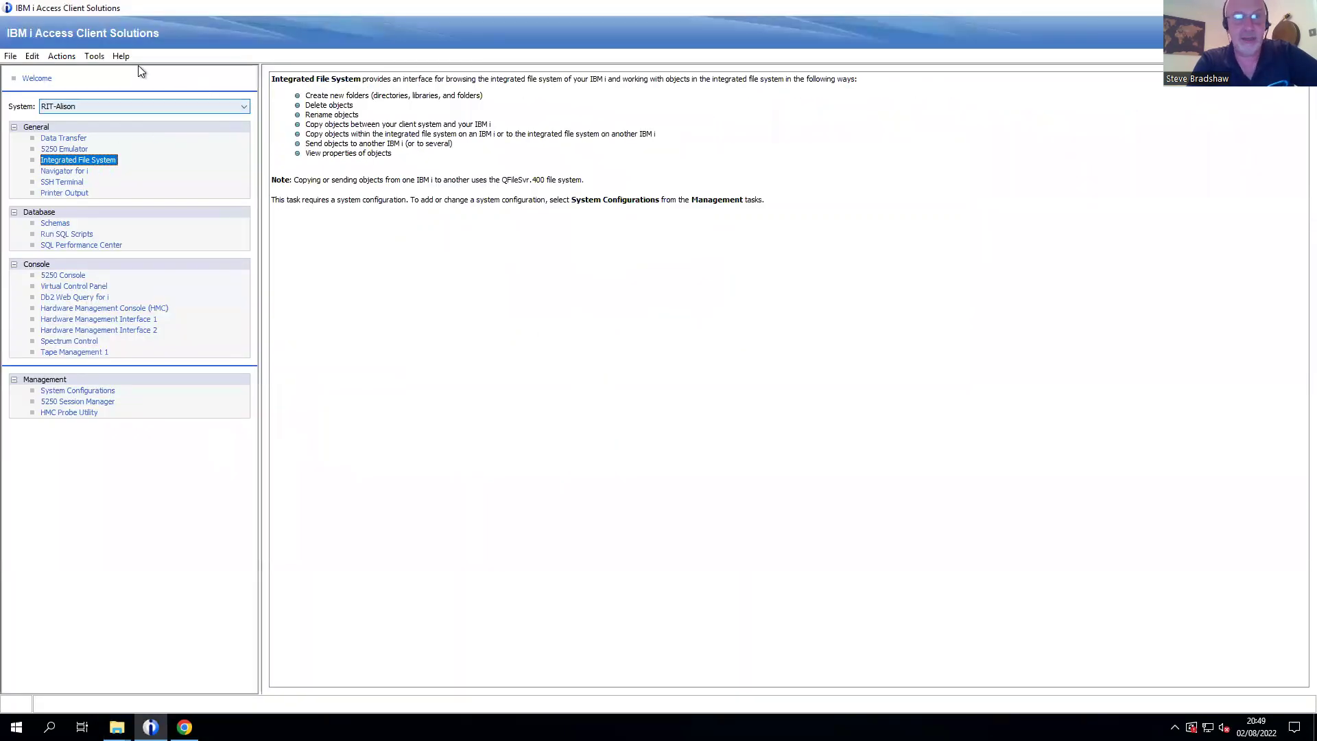
{"action": "left_click", "coordinate": [121, 55]}
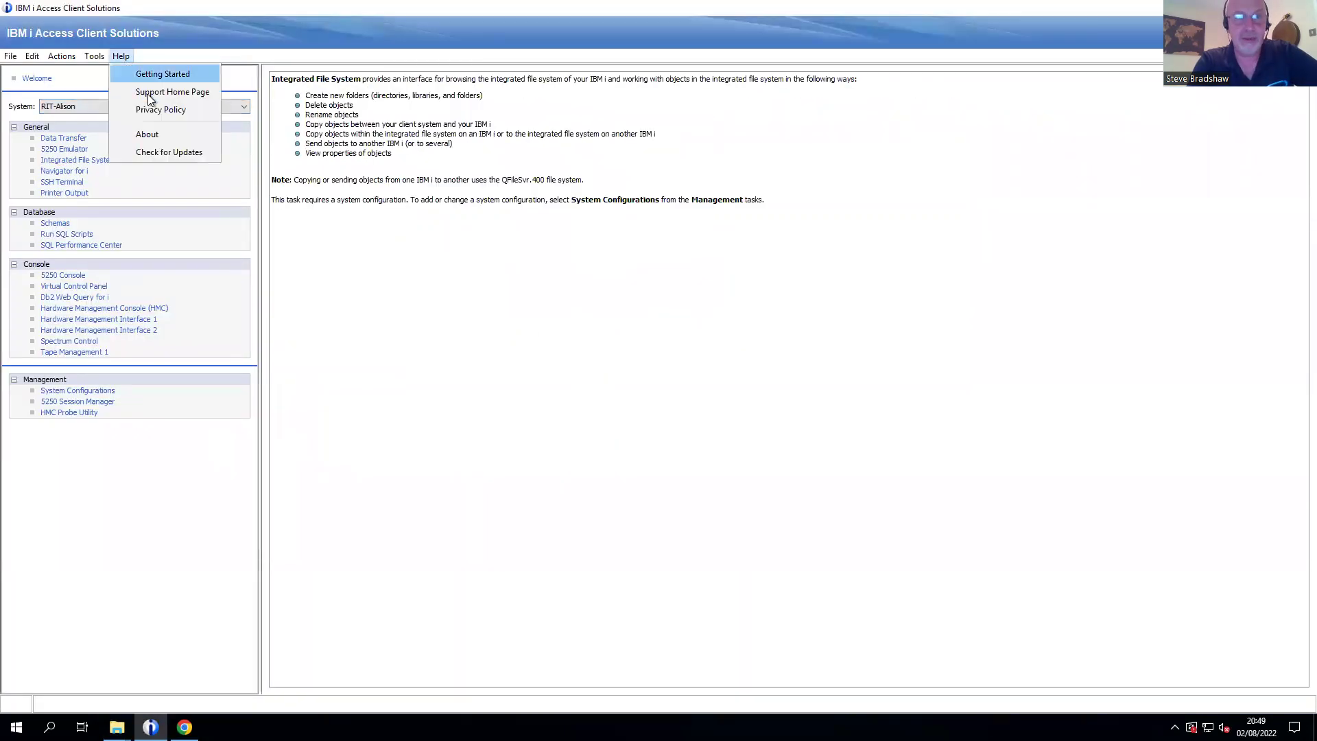
{"action": "left_click", "coordinate": [152, 134]}
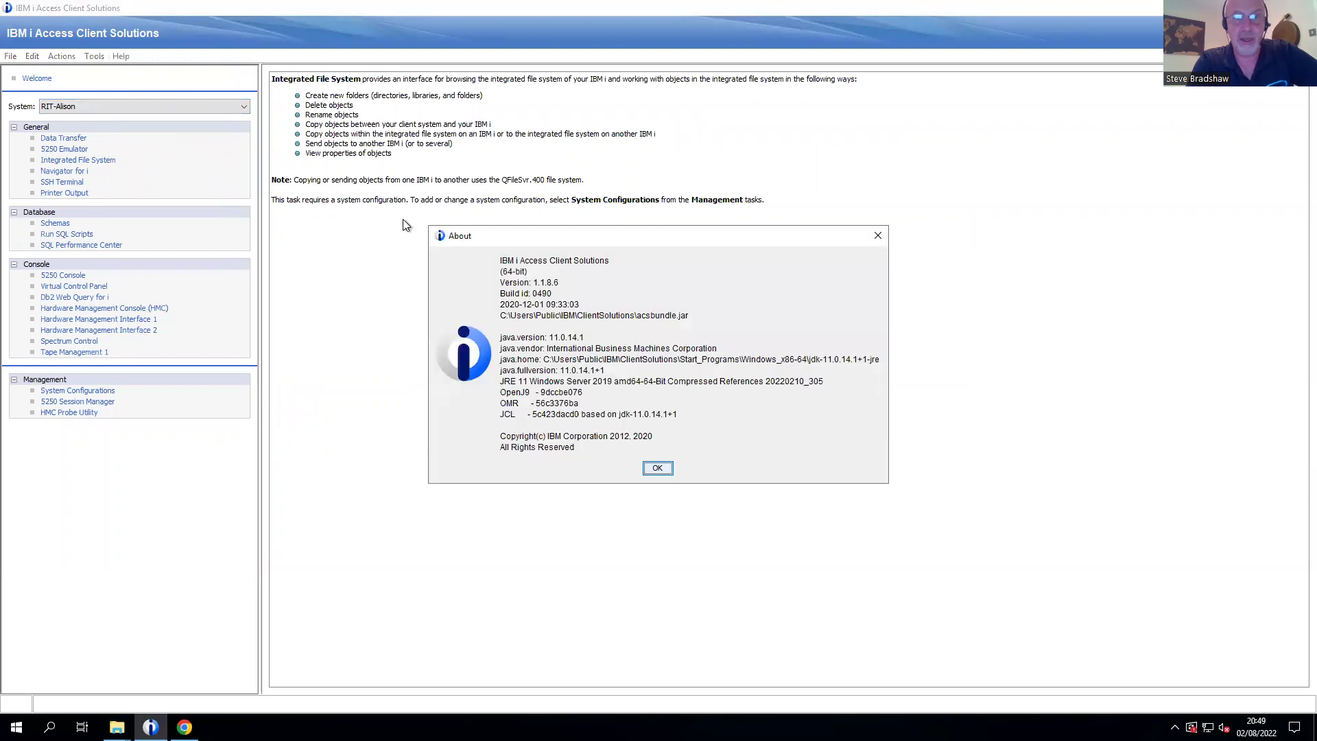
{"action": "left_click", "coordinate": [877, 236]}
- Review acsbundle.jar in the ClientSolutions folder and return to Access Client Solutions
{"action": "mouse_move", "coordinate": [116, 727]}
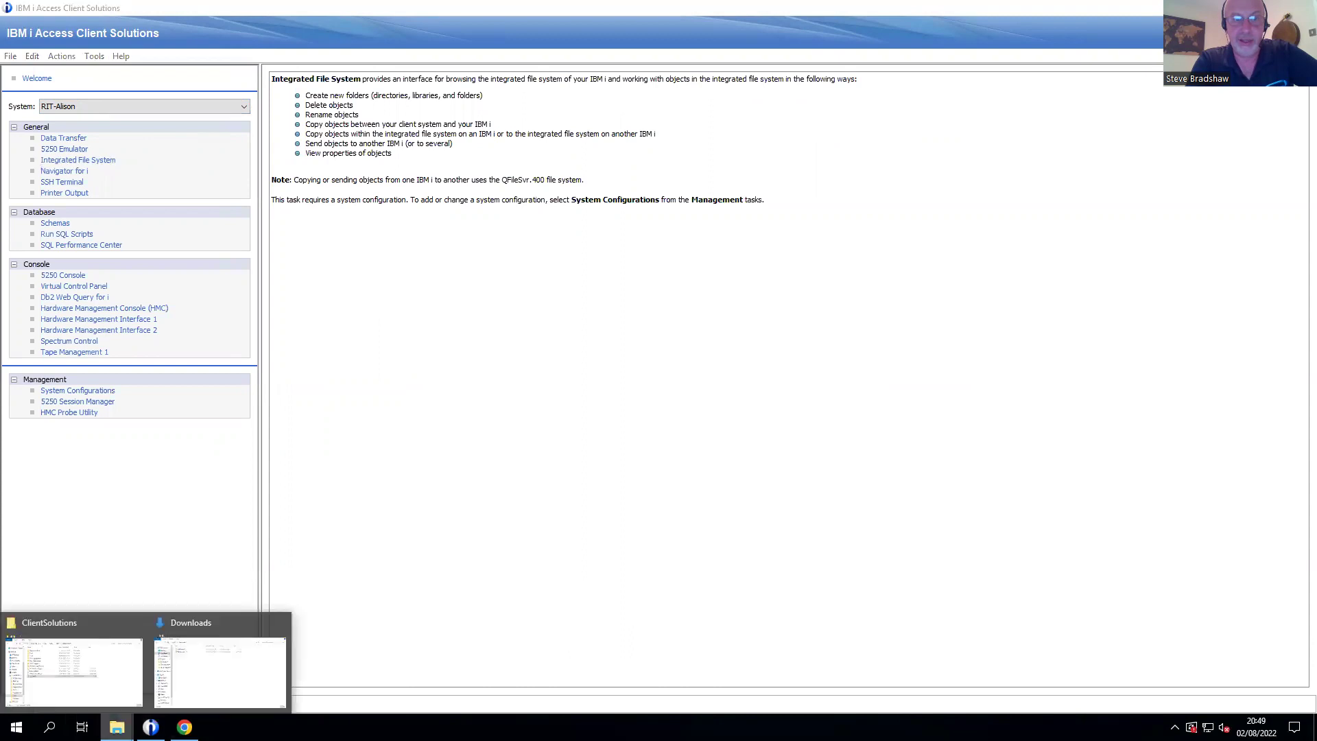
{"action": "left_click", "coordinate": [134, 662]}
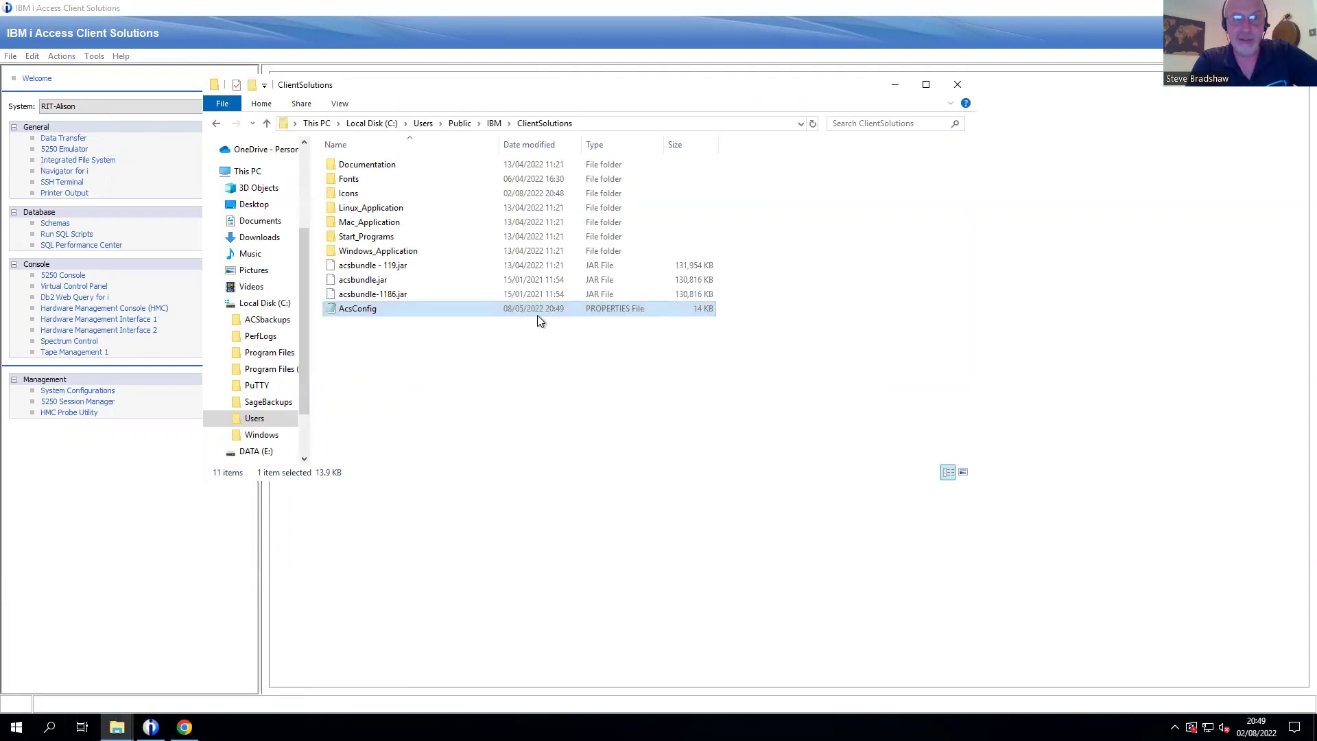
{"action": "left_click", "coordinate": [363, 281]}
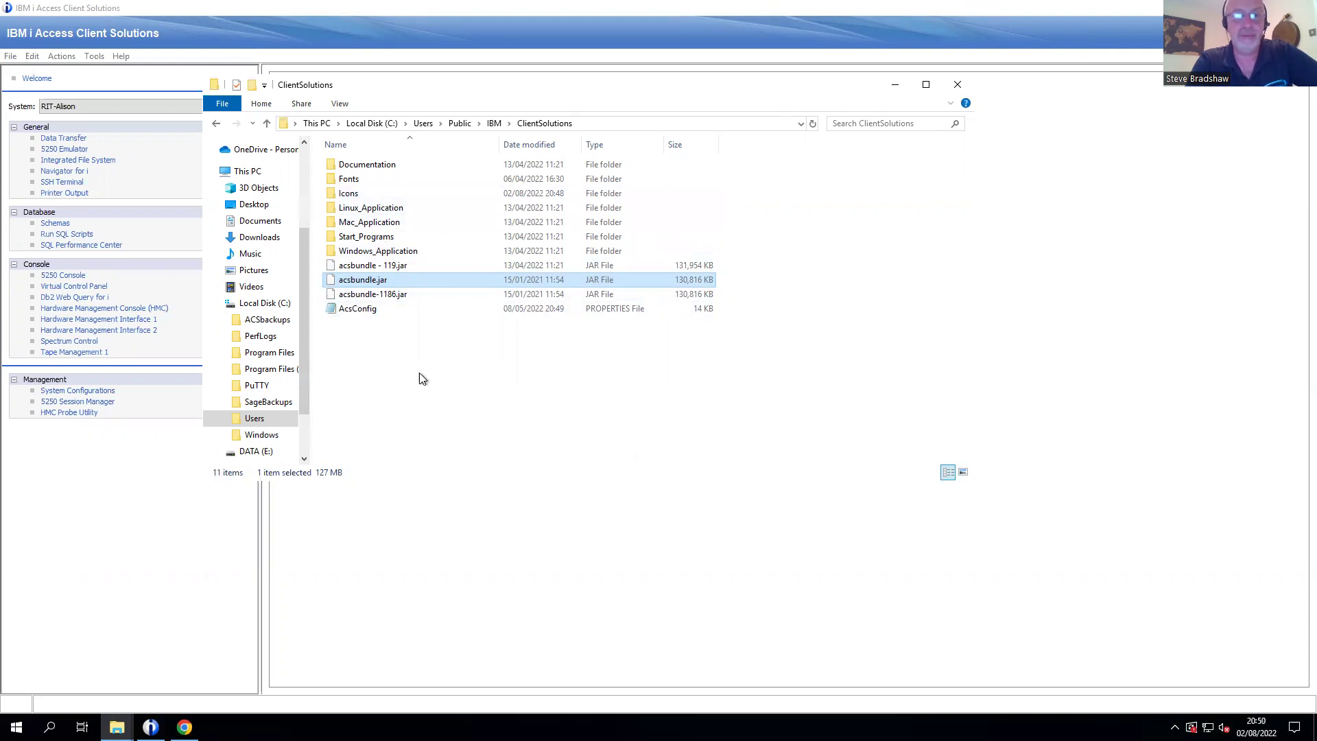
{"action": "left_click", "coordinate": [203, 533]}
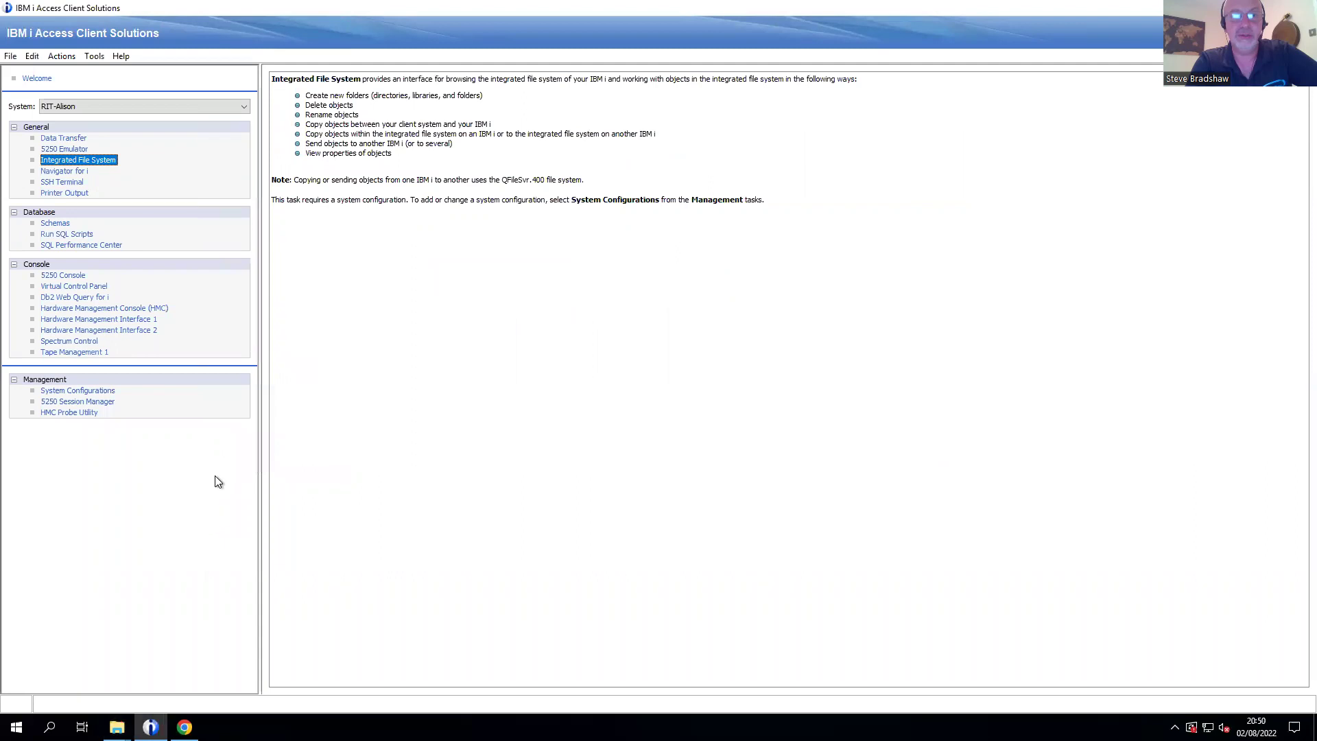
- Check for updates in Access Client Solutions and dismiss the update message
{"action": "left_click", "coordinate": [121, 57]}
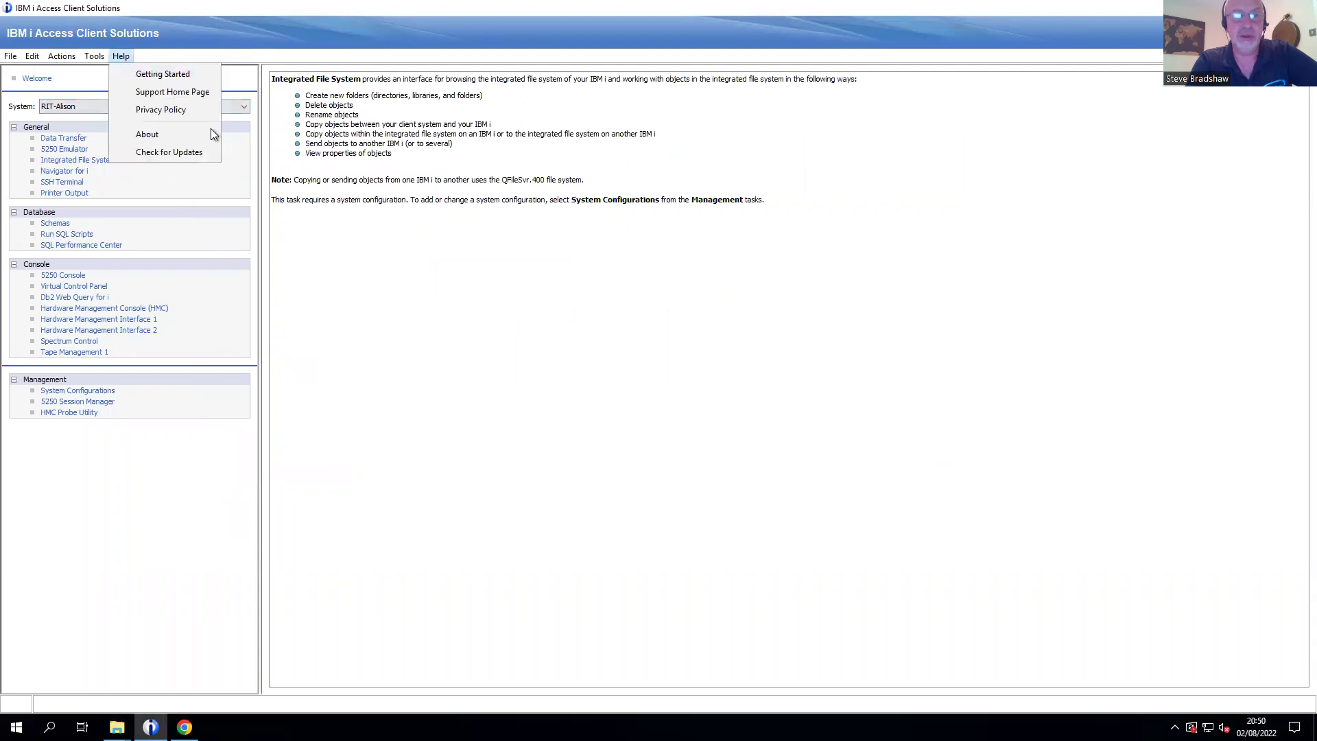
{"action": "left_click", "coordinate": [183, 154]}
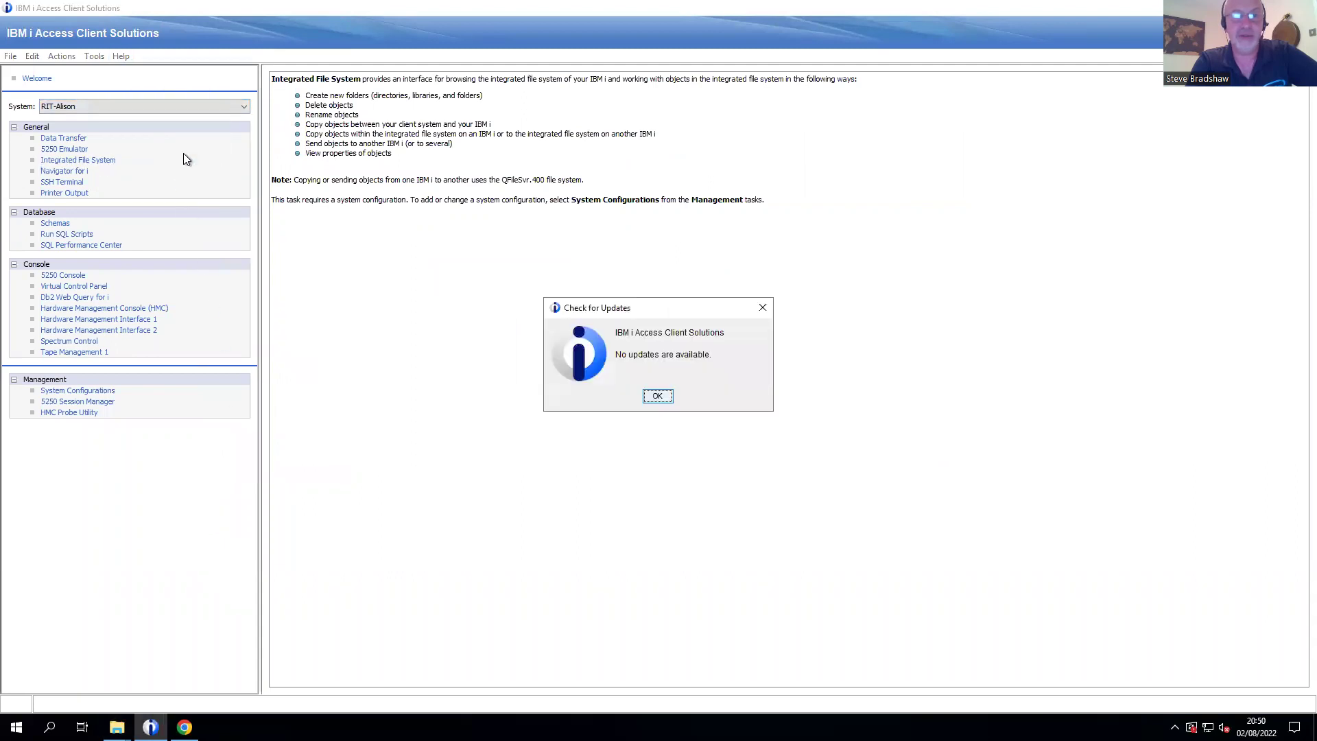
{"action": "left_click", "coordinate": [656, 397]}
- Reset the preference for the system used for checking updates to <Select a system> and save it
{"action": "left_click", "coordinate": [33, 56]}
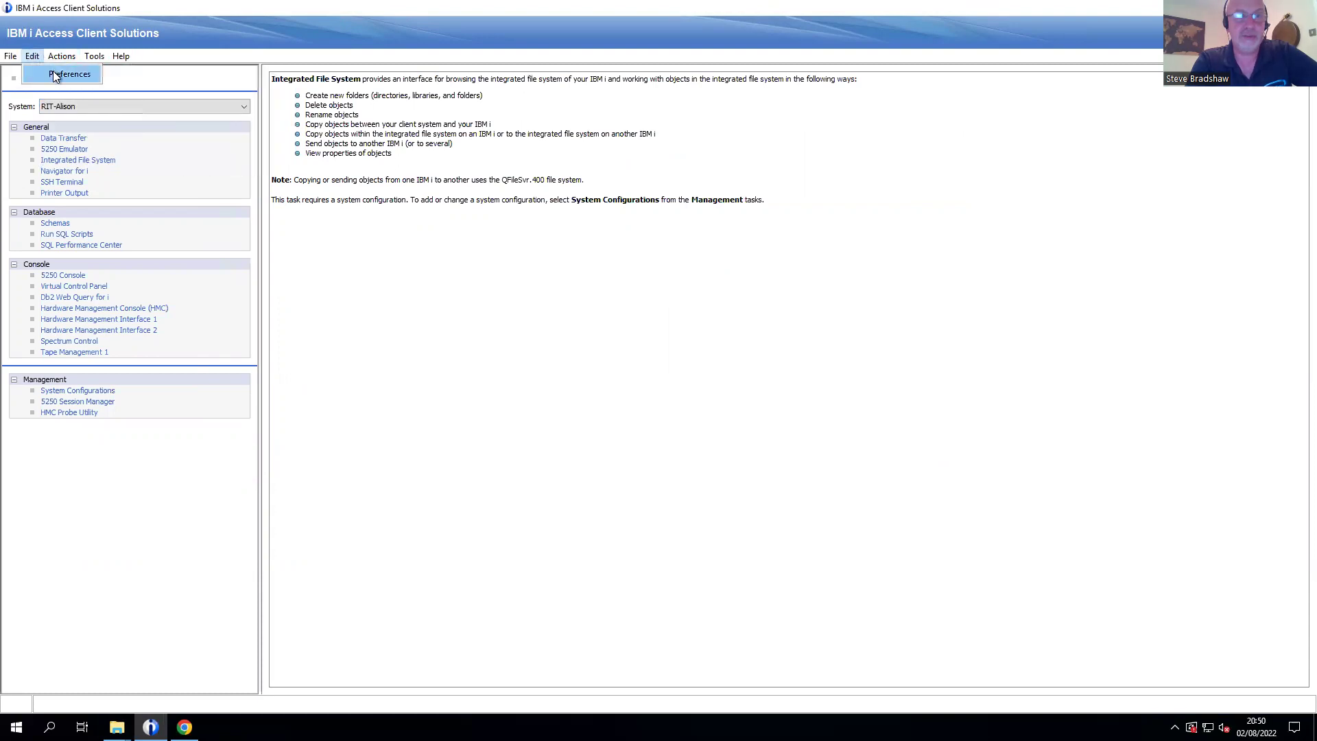
{"action": "left_click", "coordinate": [54, 71]}
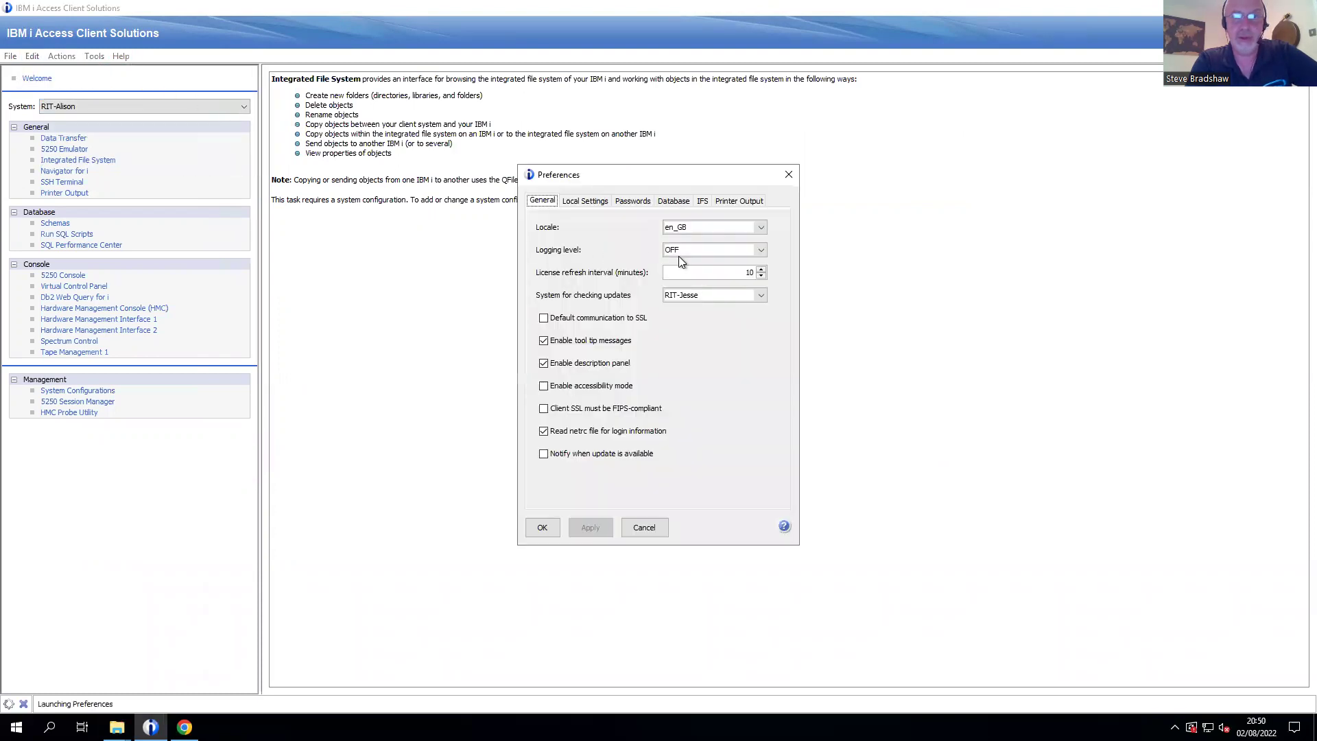
{"action": "left_click", "coordinate": [707, 295]}
{"action": "left_click", "coordinate": [701, 306]}
{"action": "left_click", "coordinate": [546, 528]}
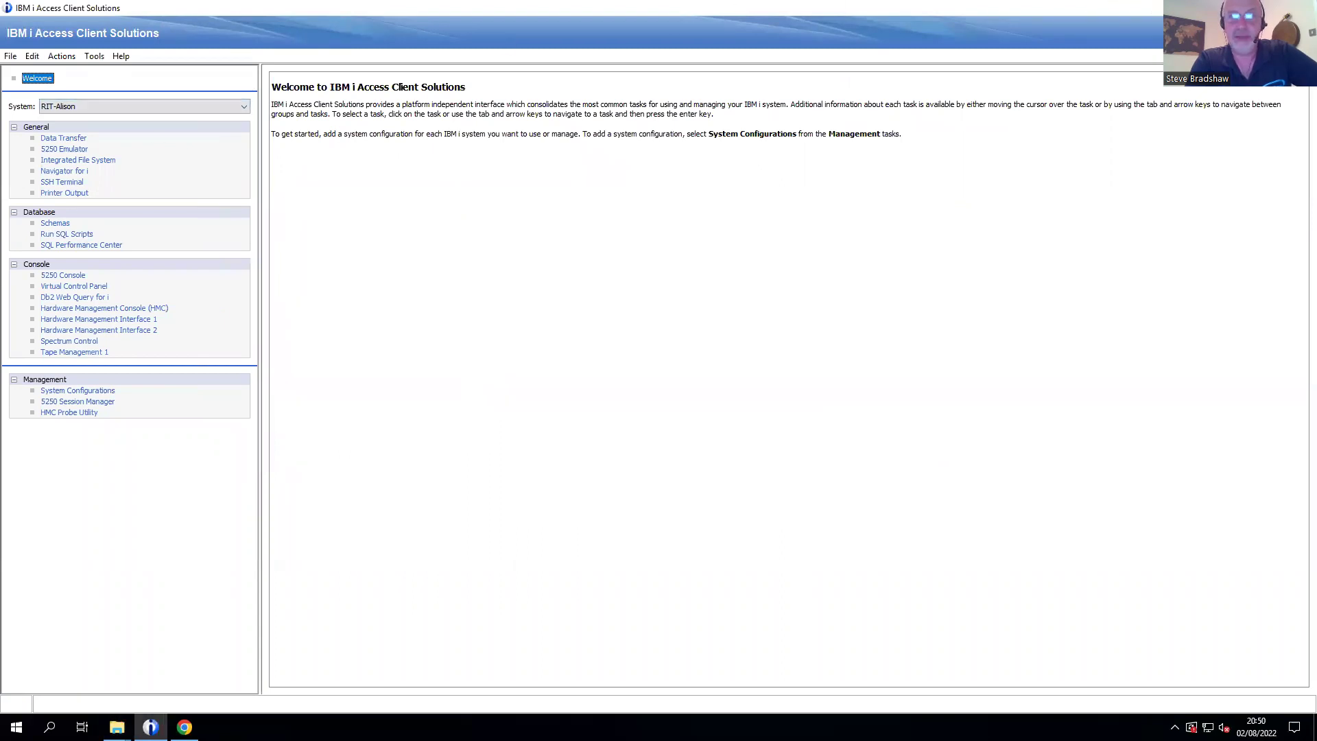
- Close and restart Access Client Solutions, and check the running version in its About information
{"action": "key", "text": "alt+F4"}
{"action": "double_click", "coordinate": [30, 152]}
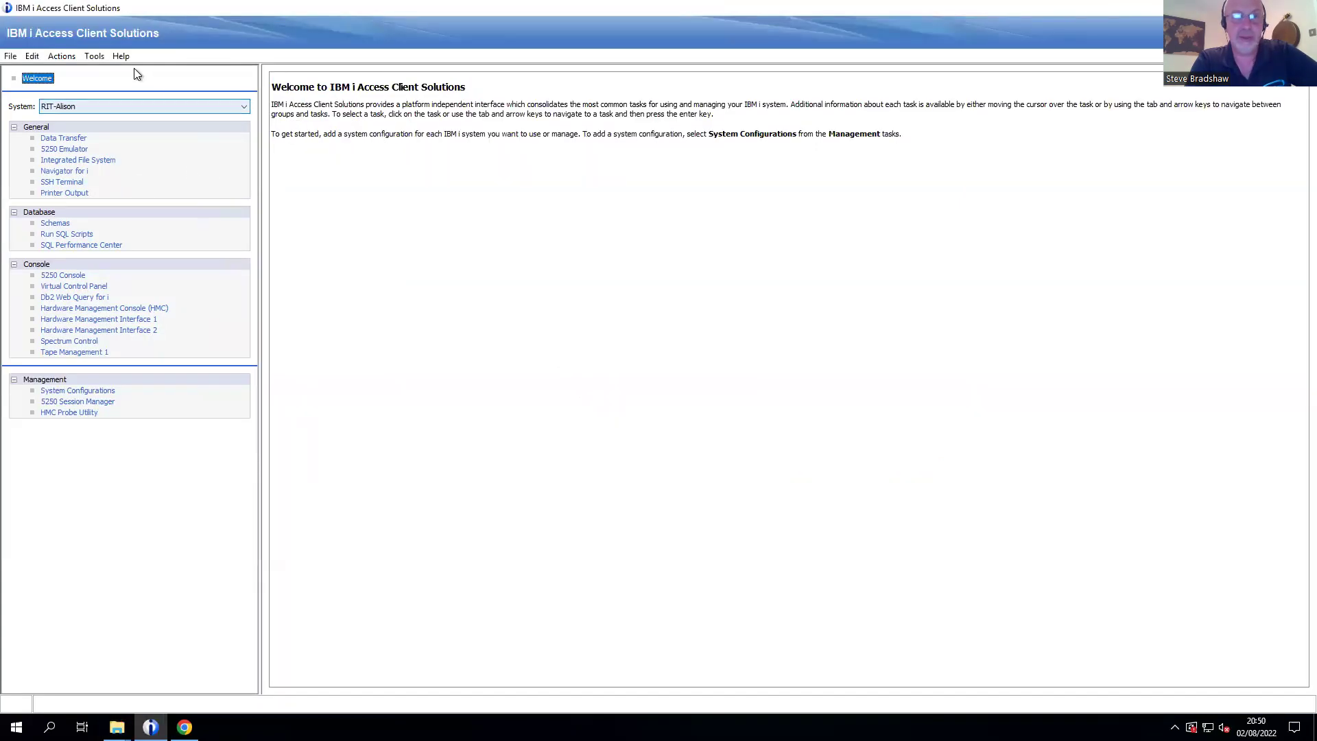
{"action": "left_click", "coordinate": [121, 56]}
{"action": "left_click", "coordinate": [162, 133]}
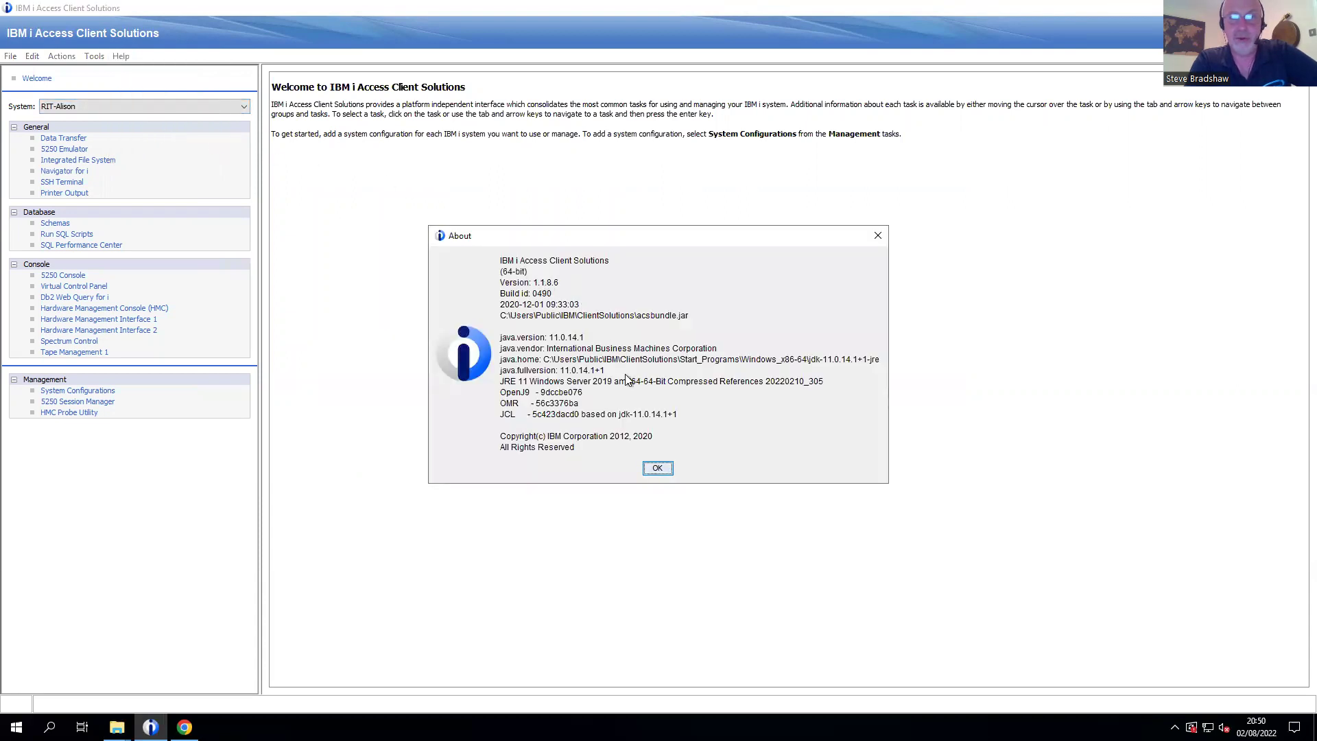
{"action": "left_click", "coordinate": [659, 468]}
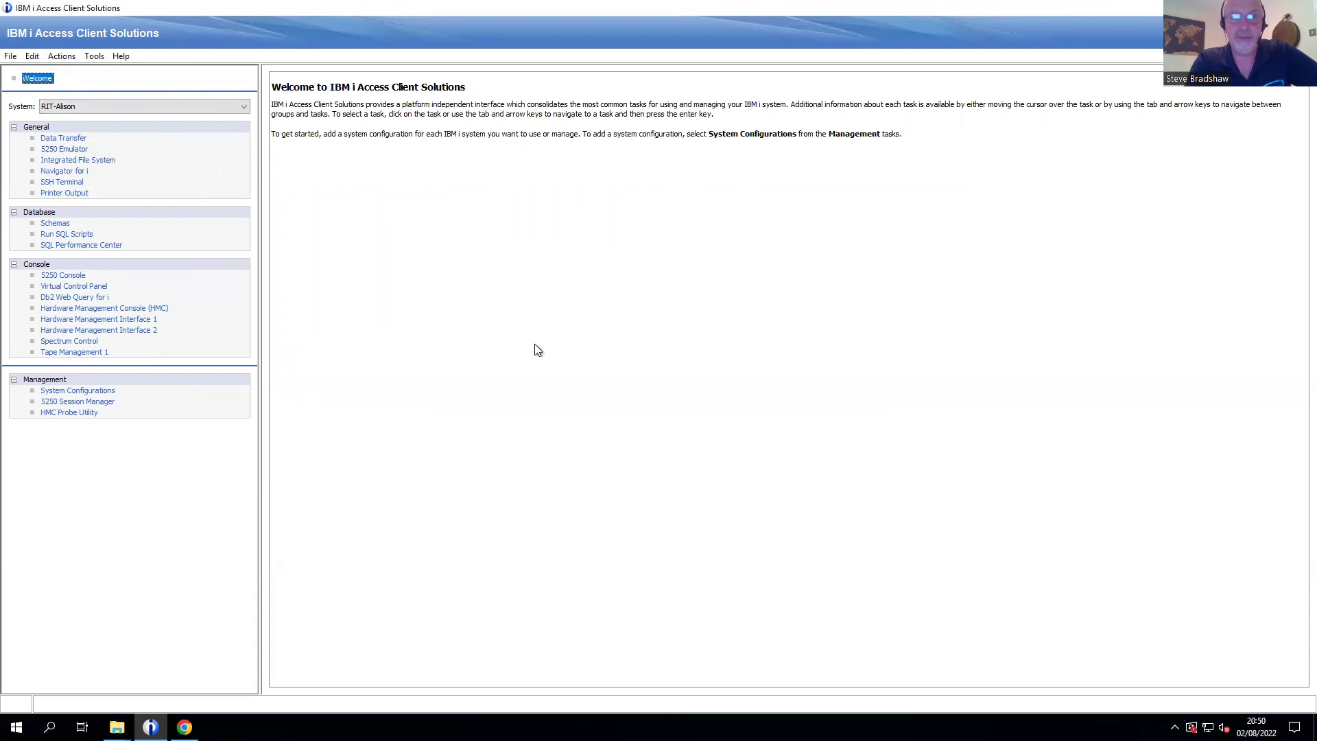
- Check for updates again and go to the download page for the available update
{"action": "left_click", "coordinate": [116, 58]}
{"action": "left_click", "coordinate": [167, 149]}
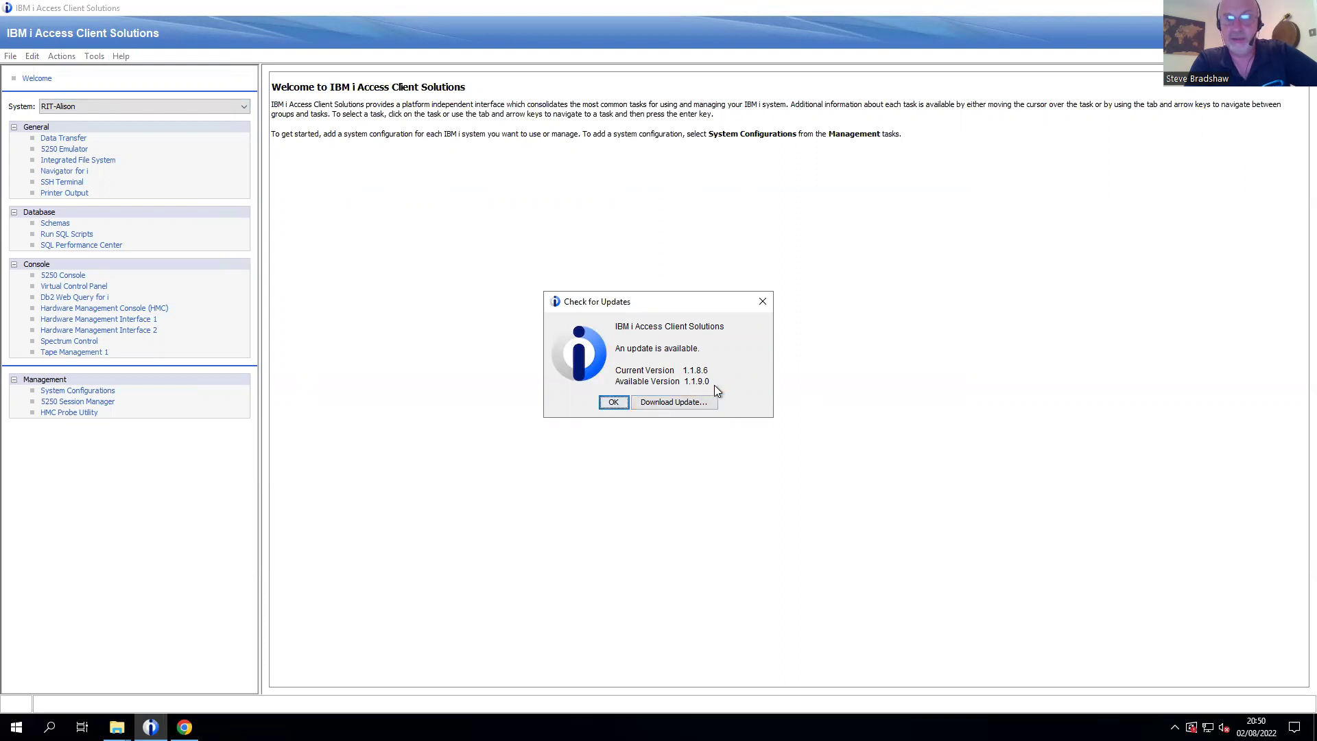
{"action": "left_click", "coordinate": [699, 406]}
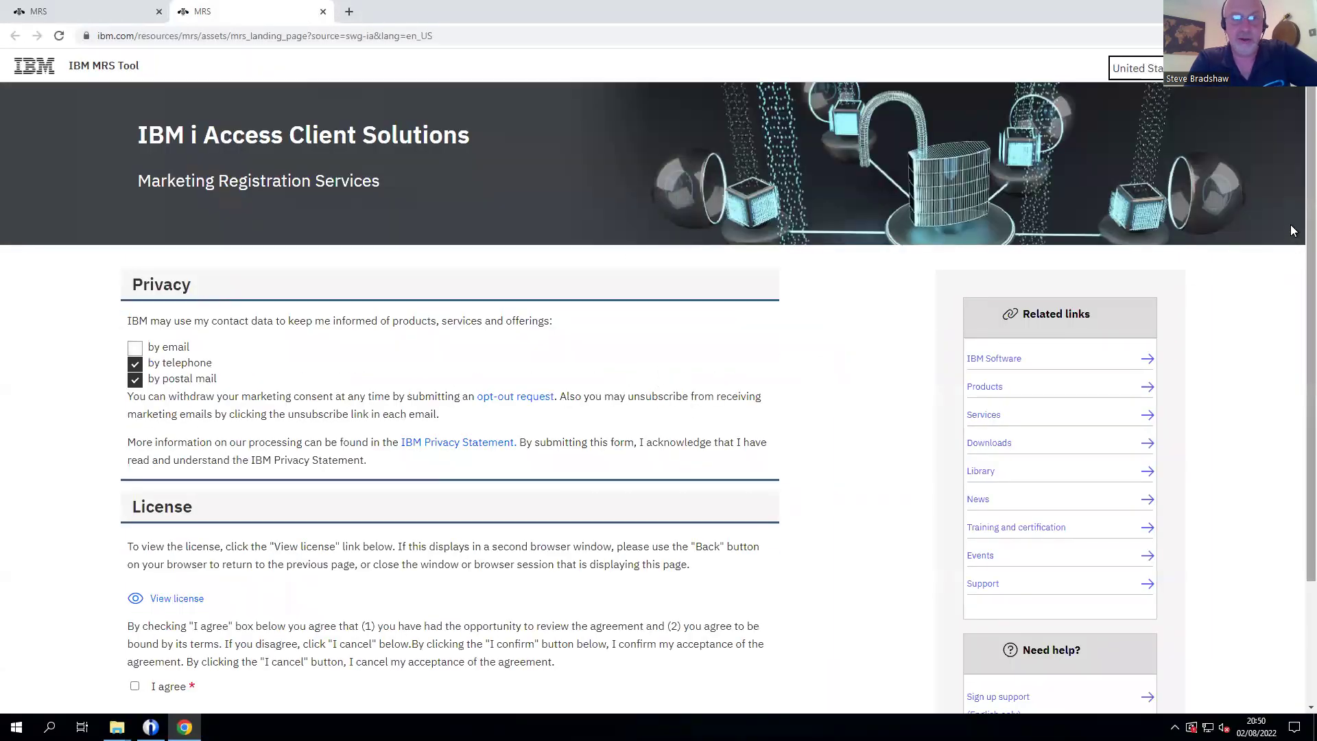
- Decline contact by telephone and postal mail, and accept the IBM i Access Client Solutions license on the IBM registration page
{"action": "scroll", "coordinate": [1292, 295], "scroll_direction": "down", "scroll_amount": 3}
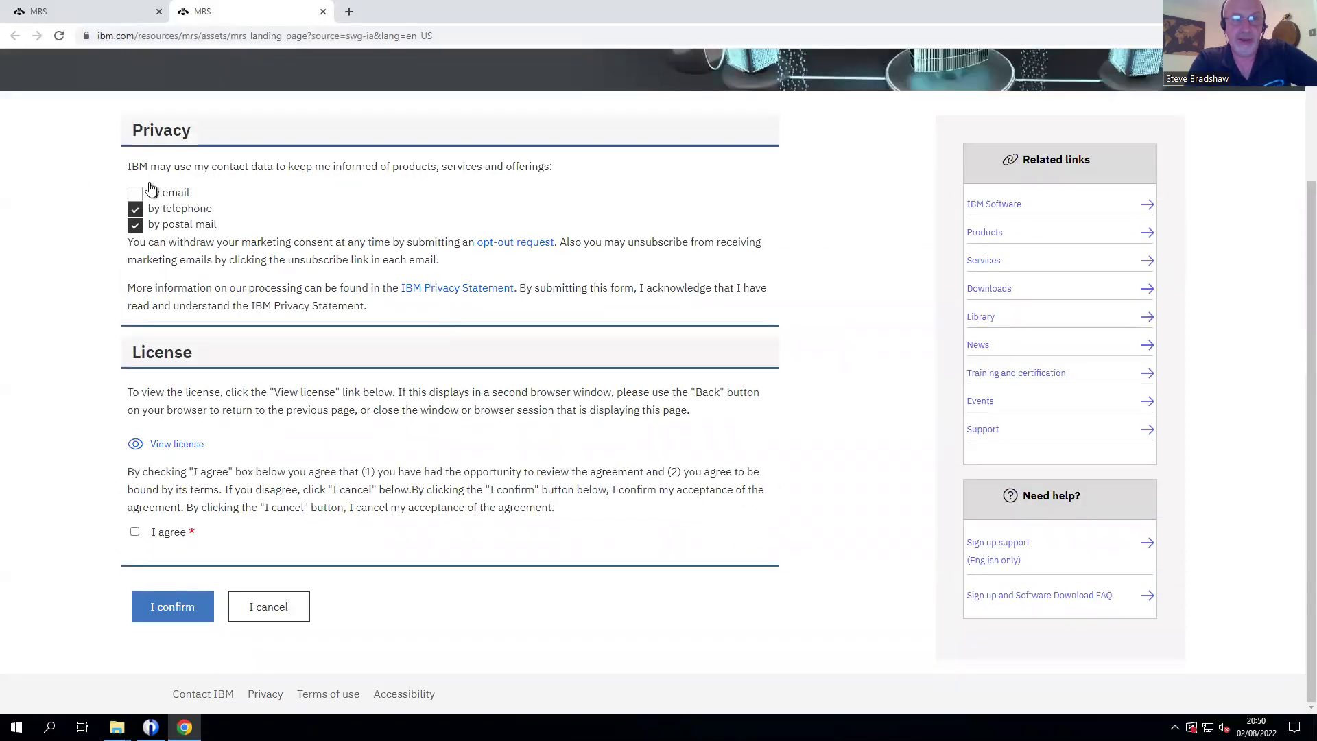
{"action": "left_click", "coordinate": [135, 211]}
{"action": "left_click", "coordinate": [135, 226]}
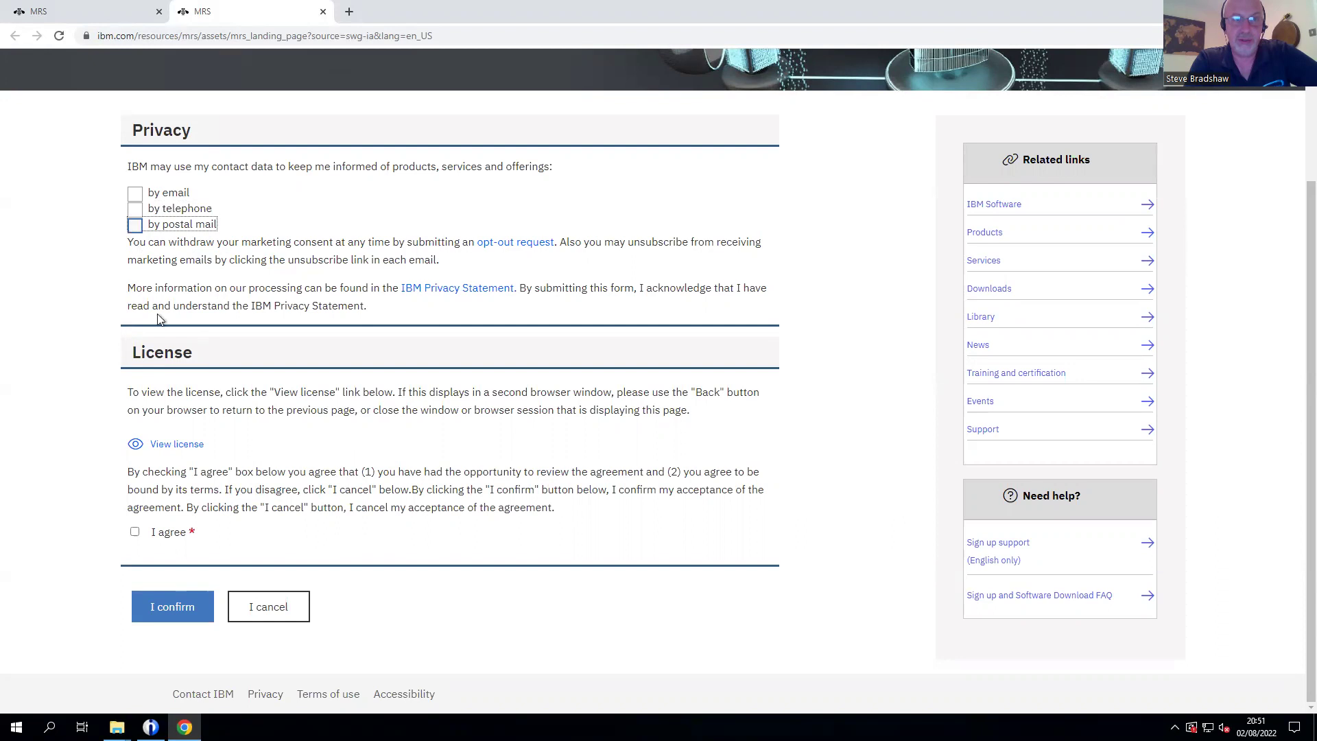
{"action": "left_click", "coordinate": [135, 532]}
{"action": "left_click", "coordinate": [152, 620]}
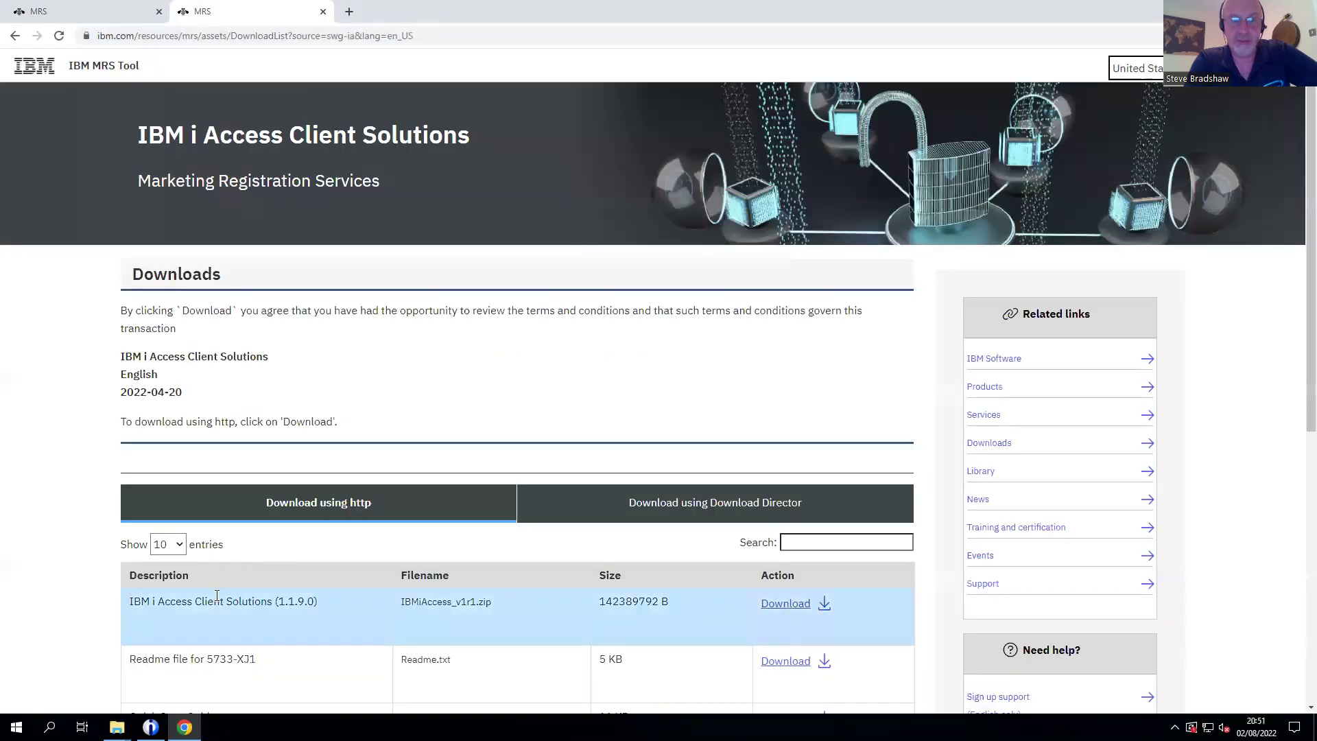
- Start downloading the IBM i Access Client Solutions (1.1.9.0) package and extract the existing IBMiAccess_v1r1 archive within the Downloads folder
{"action": "left_click", "coordinate": [784, 608]}
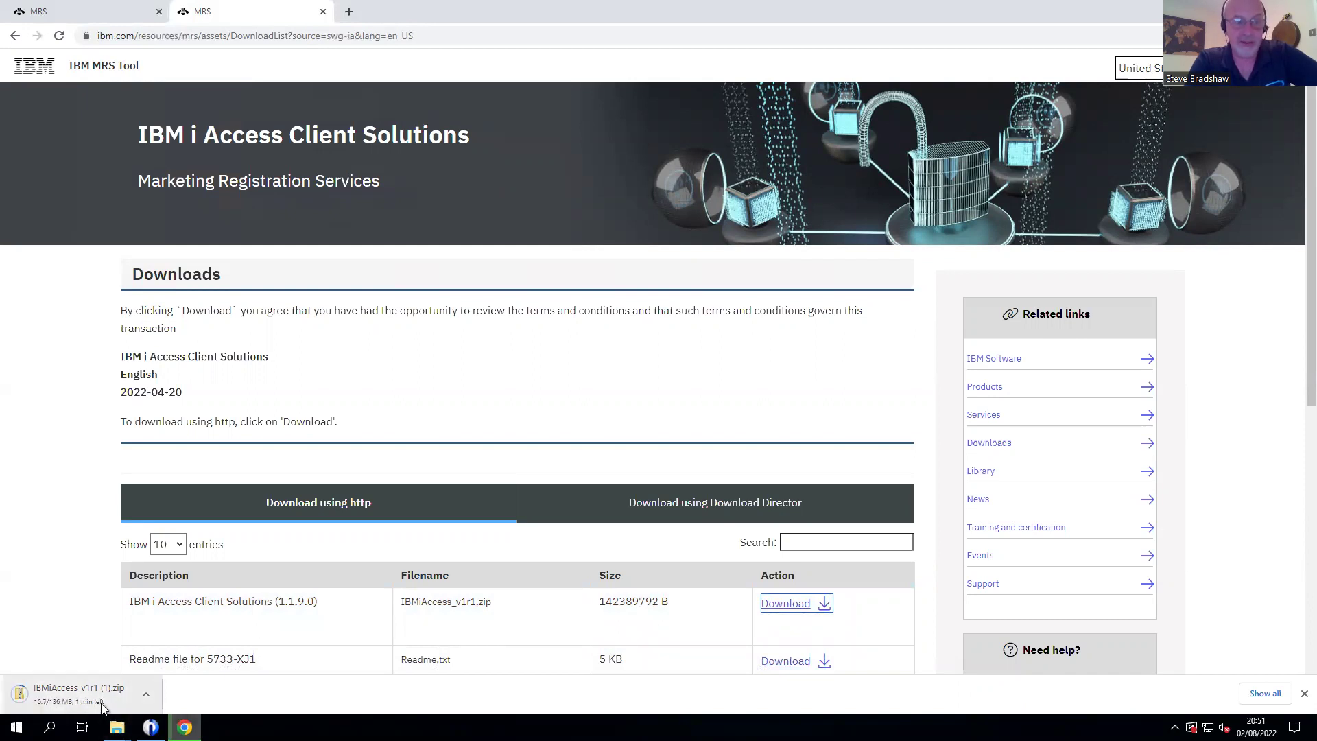
{"action": "mouse_move", "coordinate": [116, 727]}
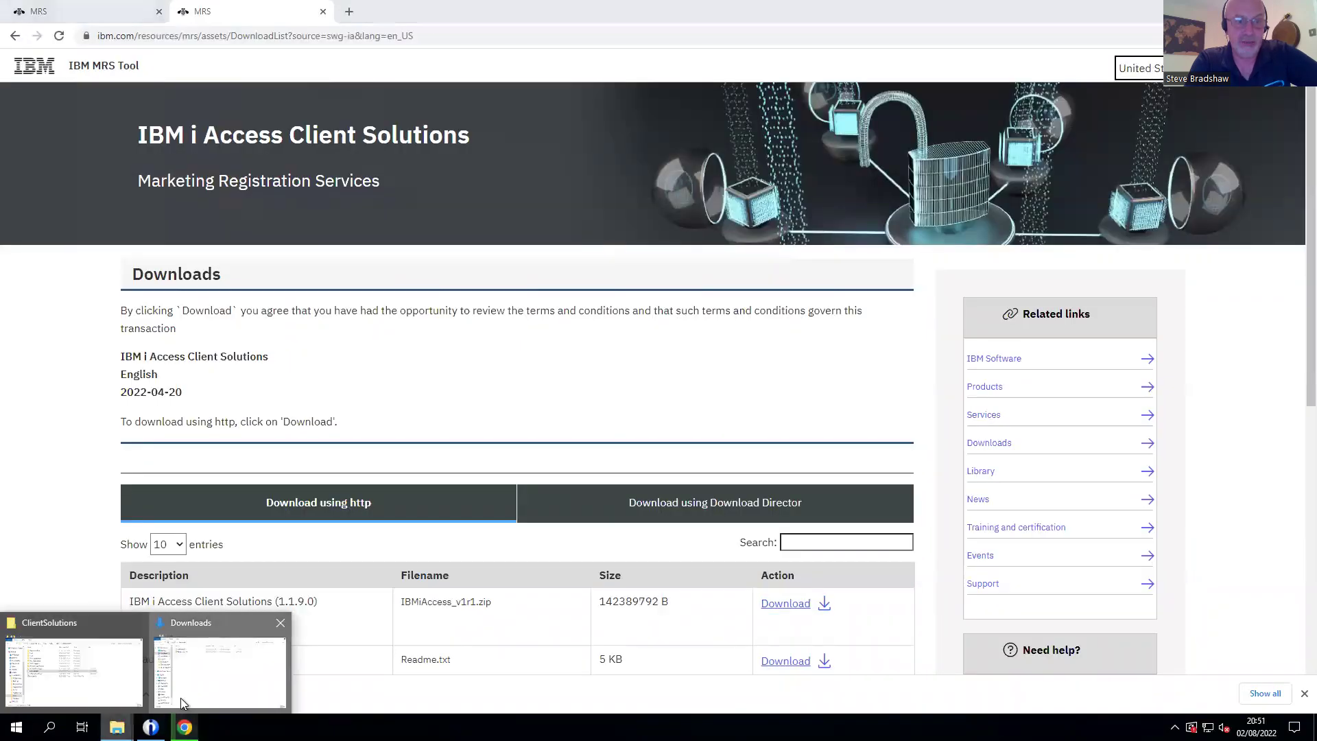
{"action": "left_click", "coordinate": [179, 698]}
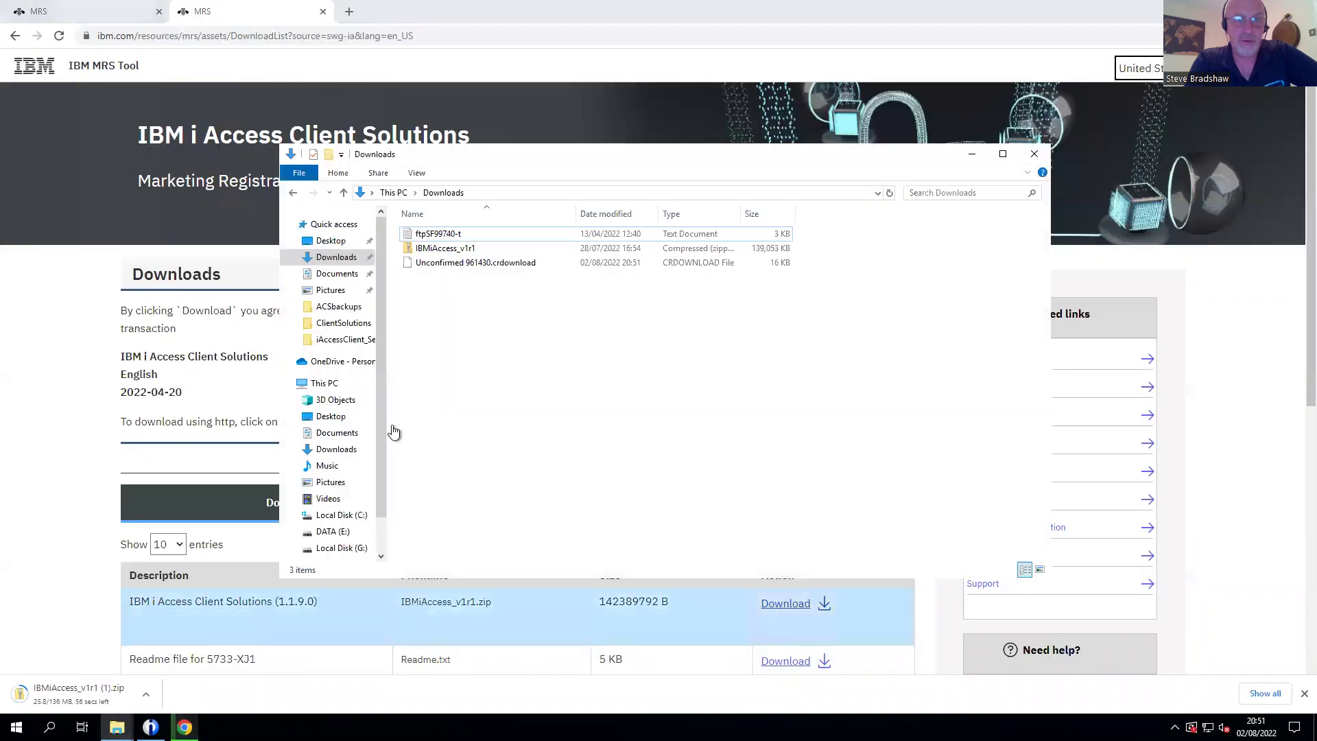
{"action": "right_click", "coordinate": [432, 251]}
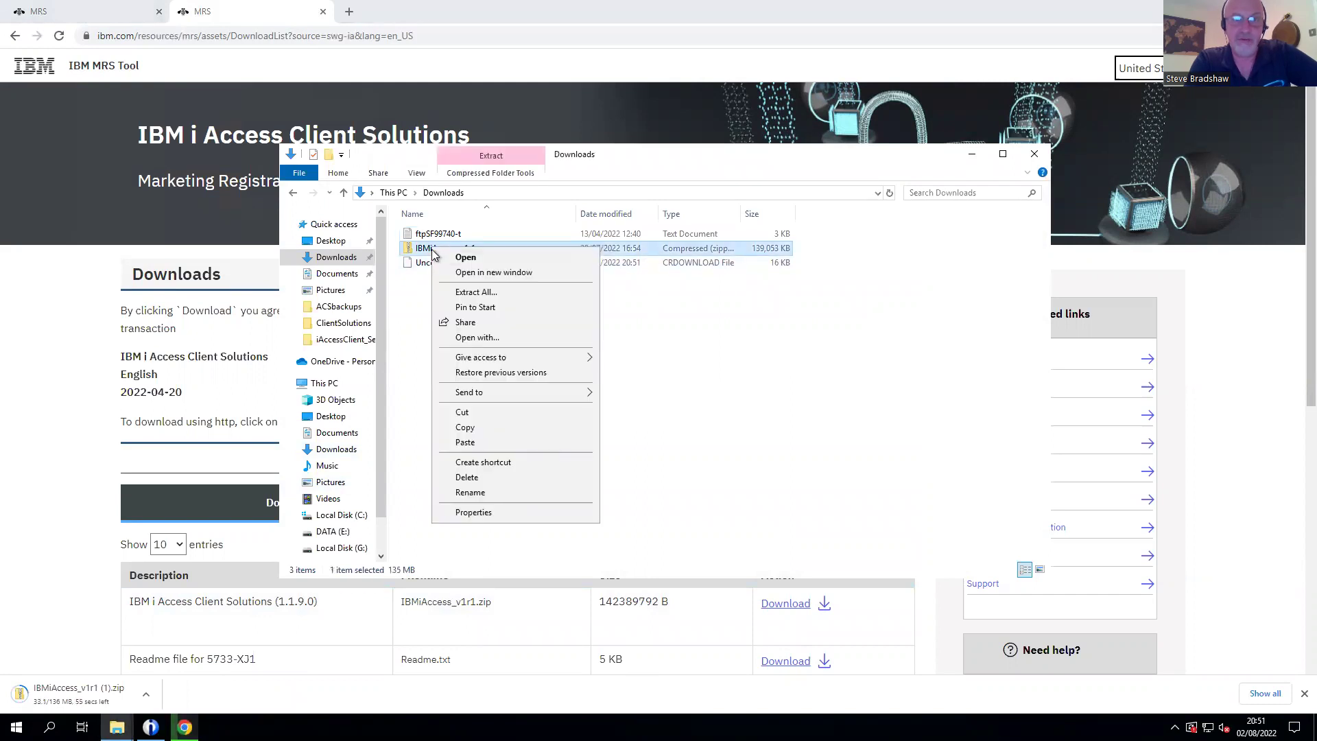
{"action": "left_click", "coordinate": [476, 291]}
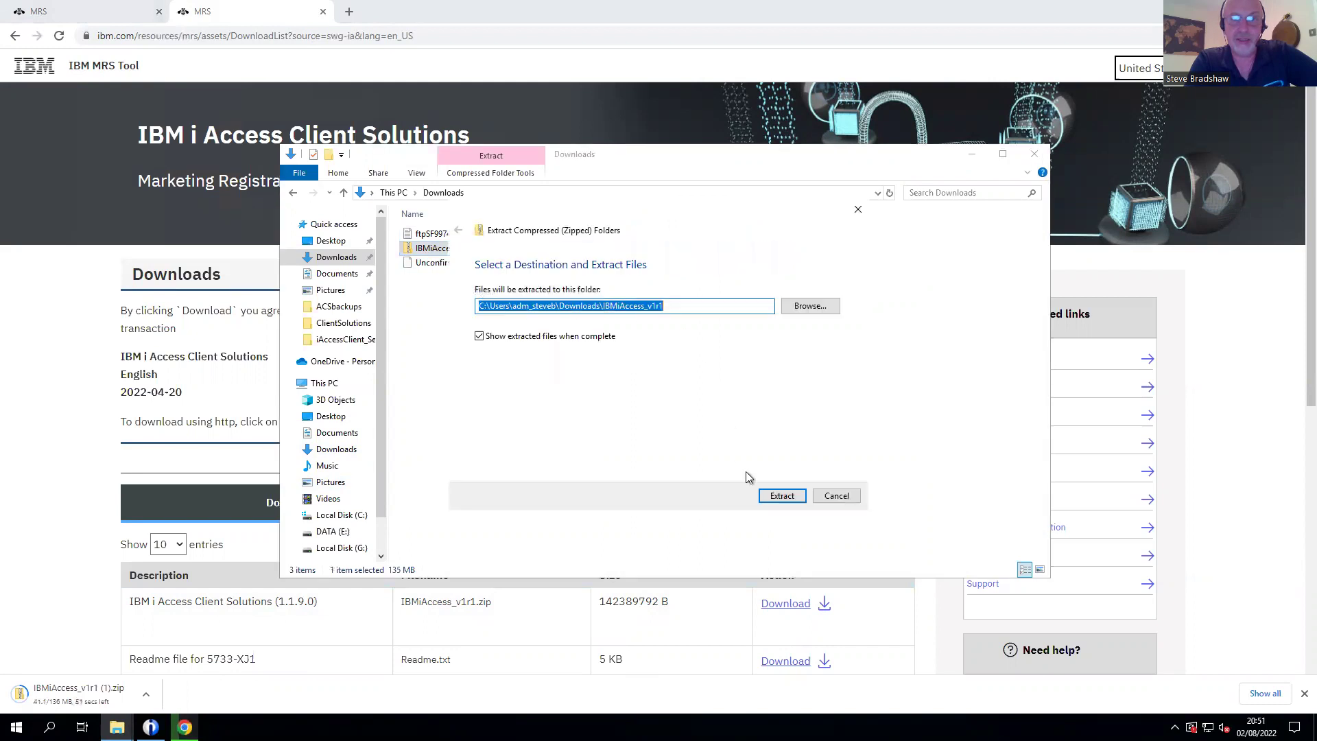
{"action": "left_click", "coordinate": [785, 495]}
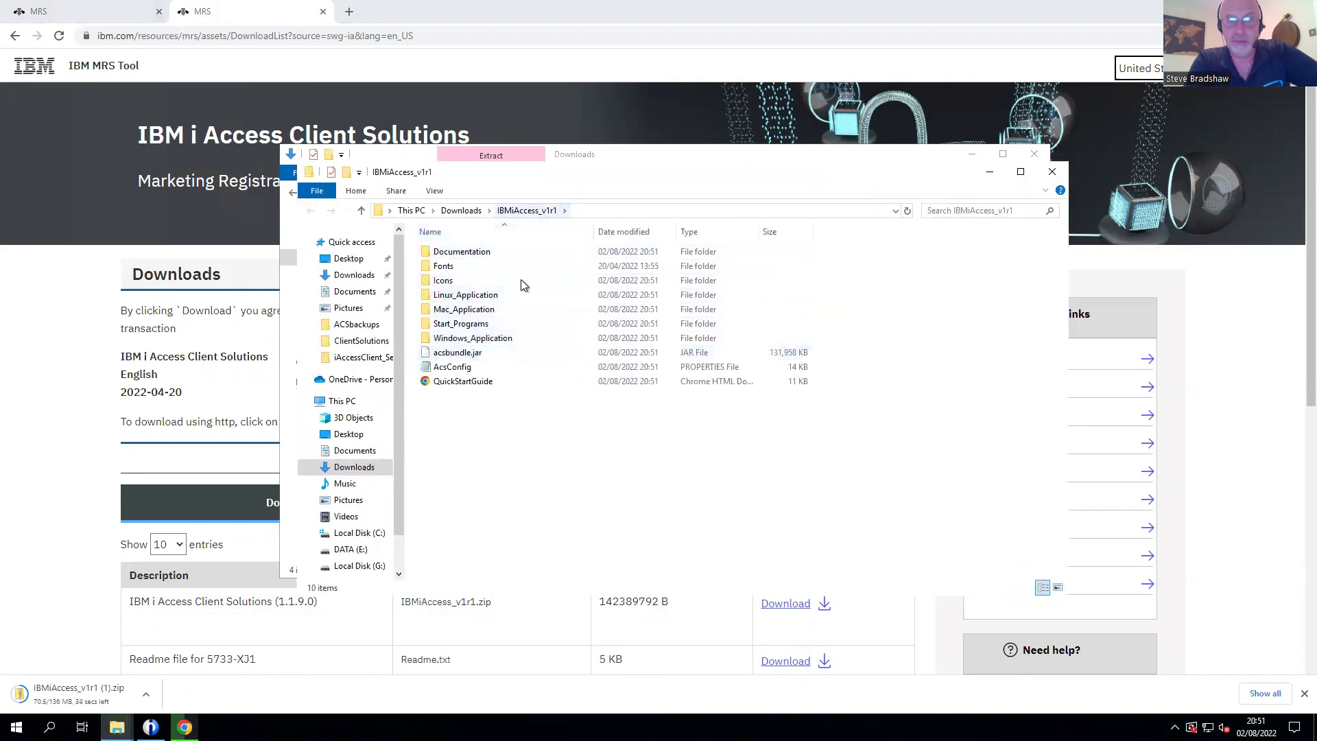
- Run install_acs_64_allusers from the extracted Windows_Application folder, allowing it to make changes, and close both folder windows when it finishes
{"action": "double_click", "coordinate": [483, 338]}
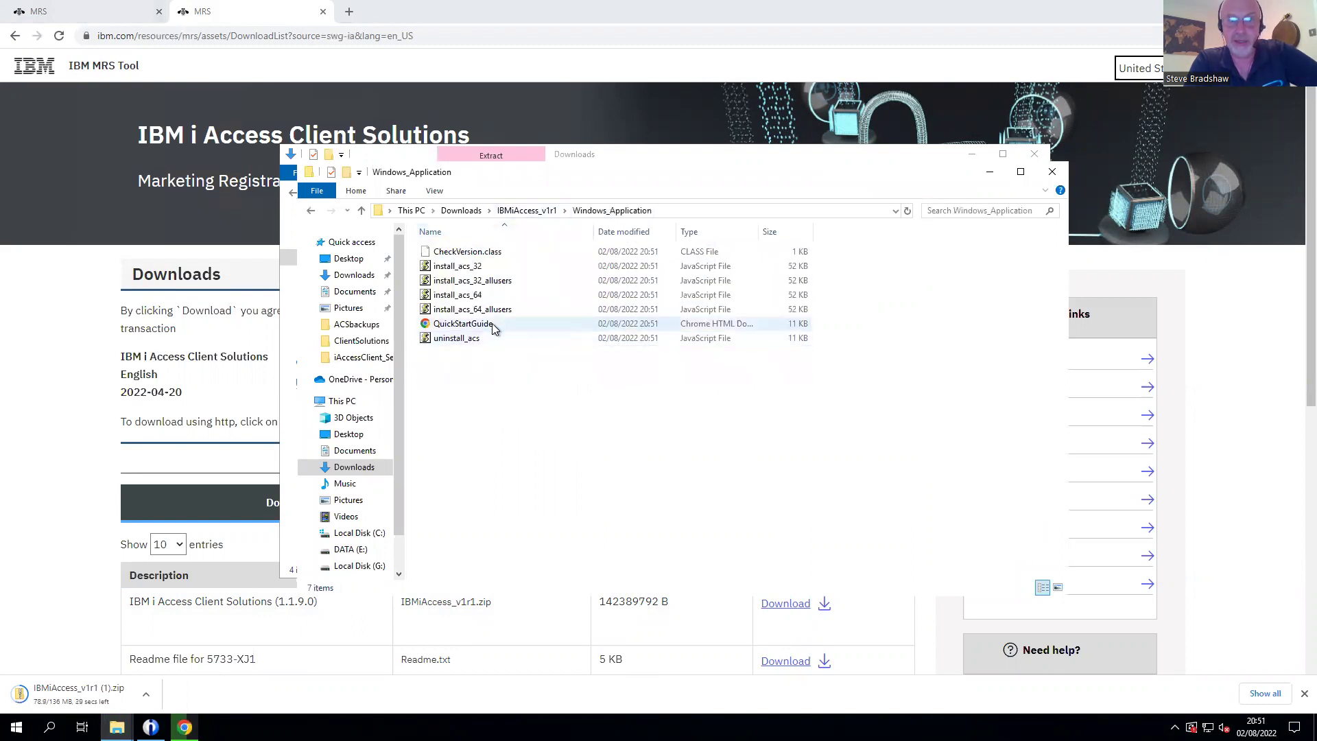
{"action": "left_click", "coordinate": [494, 311]}
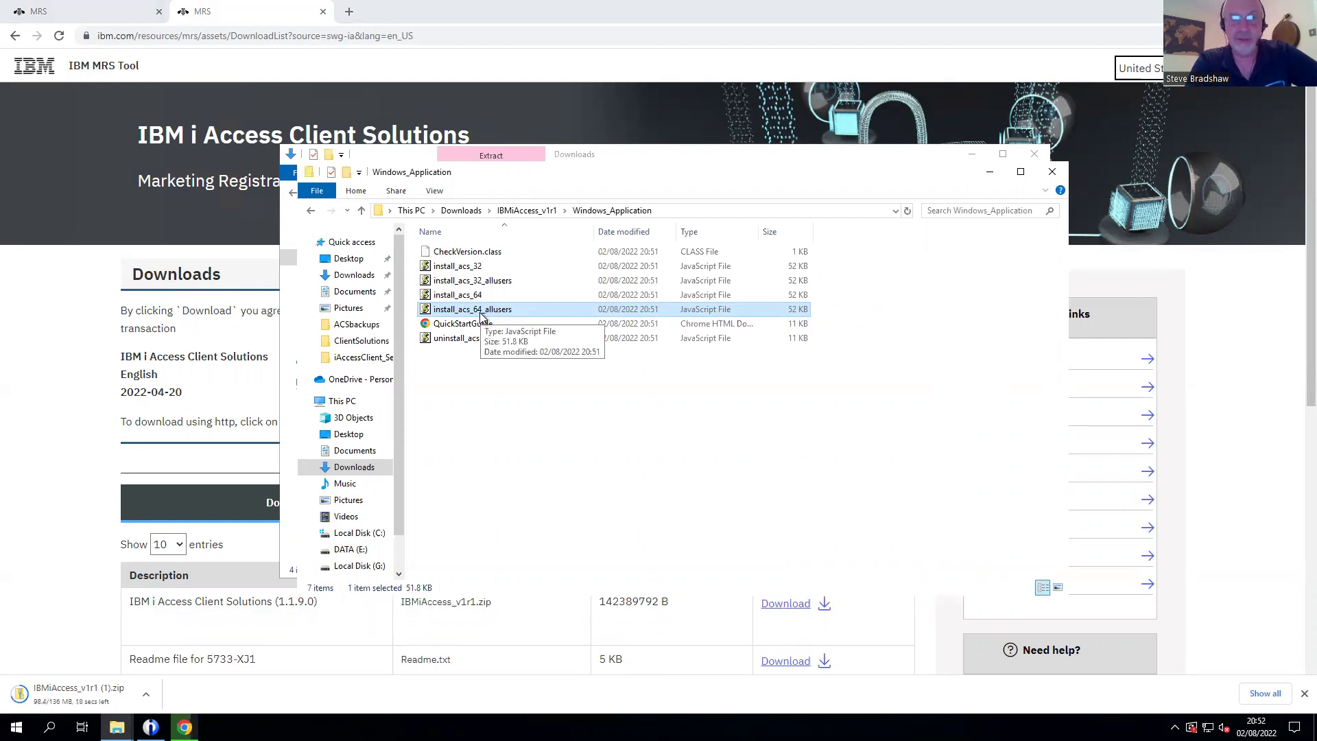
{"action": "double_click", "coordinate": [482, 312]}
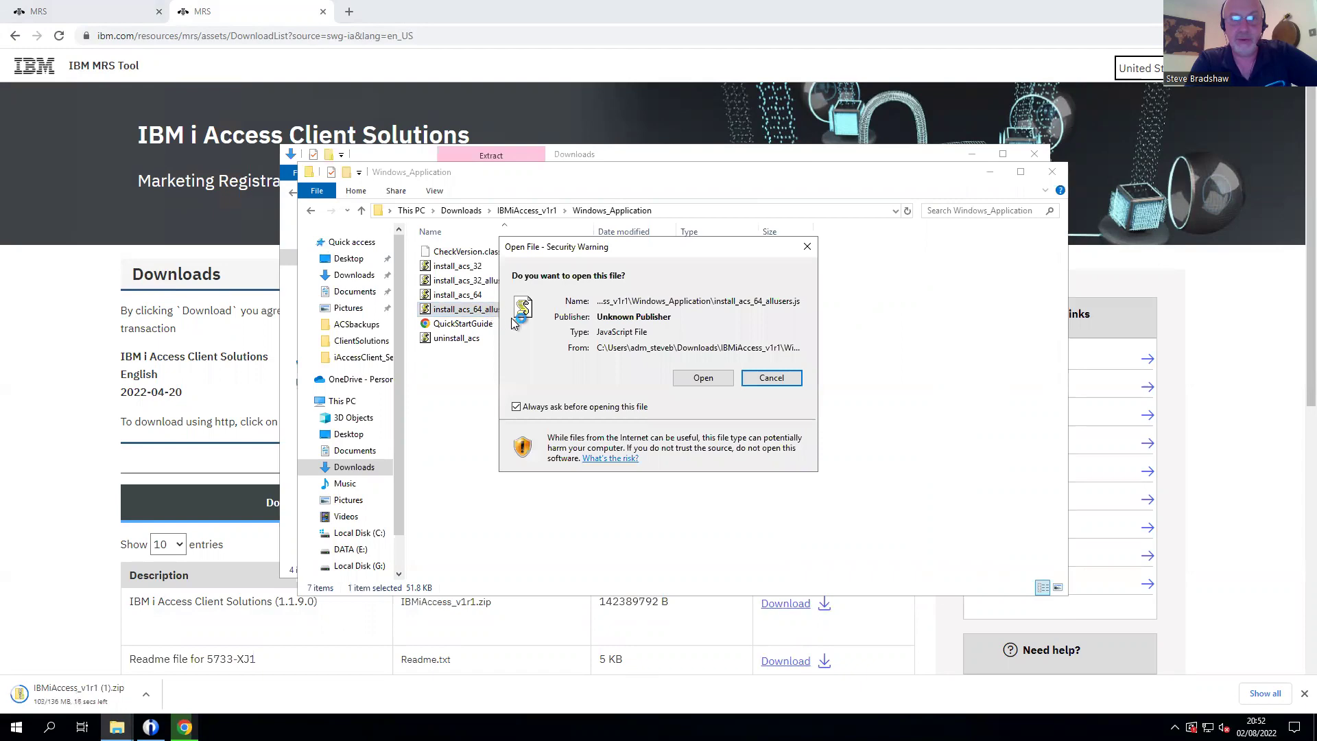
{"action": "left_click", "coordinate": [705, 379]}
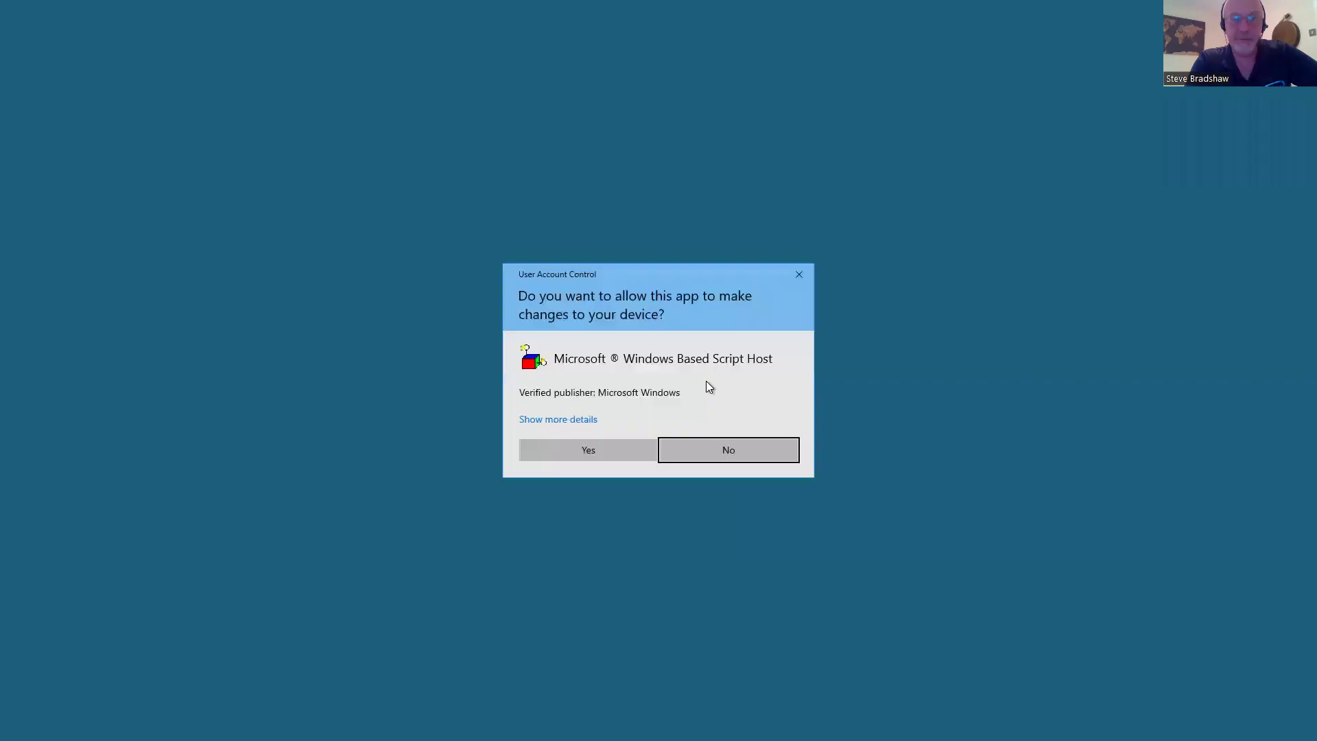
{"action": "left_click", "coordinate": [587, 455]}
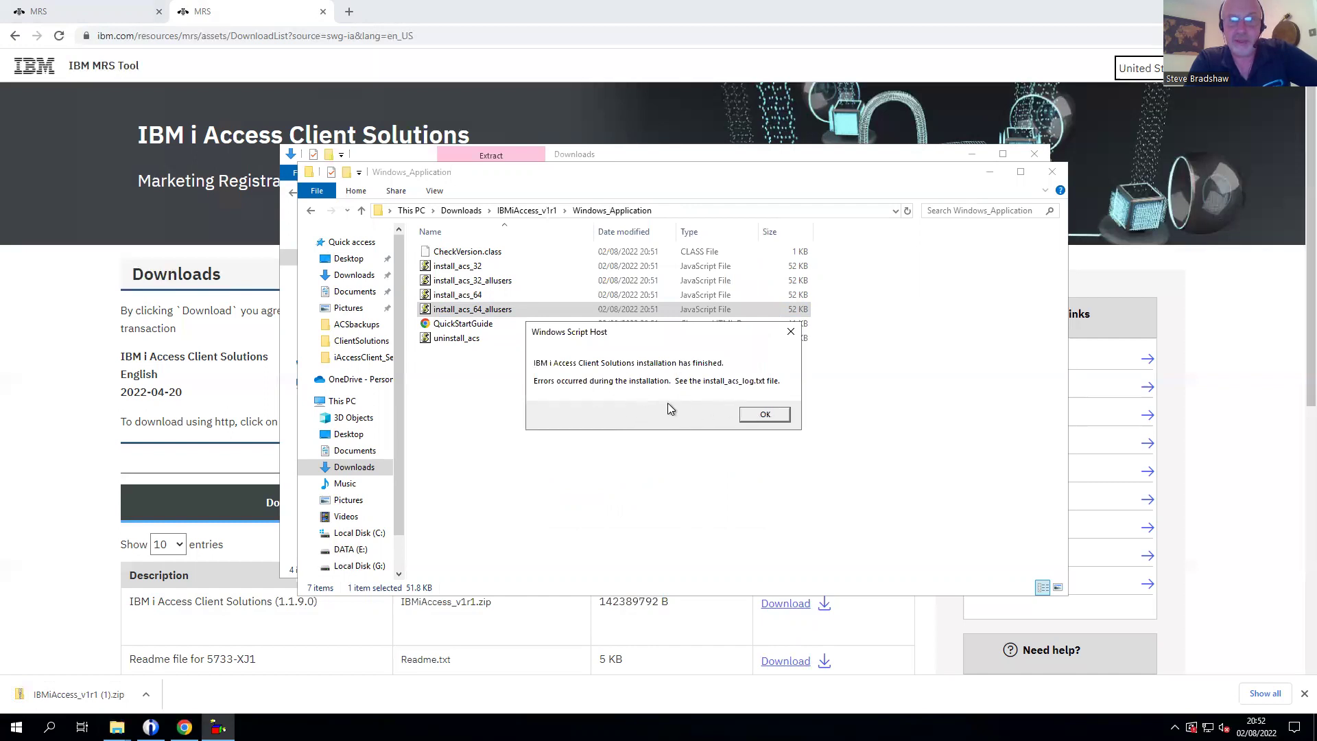
{"action": "left_click", "coordinate": [771, 416]}
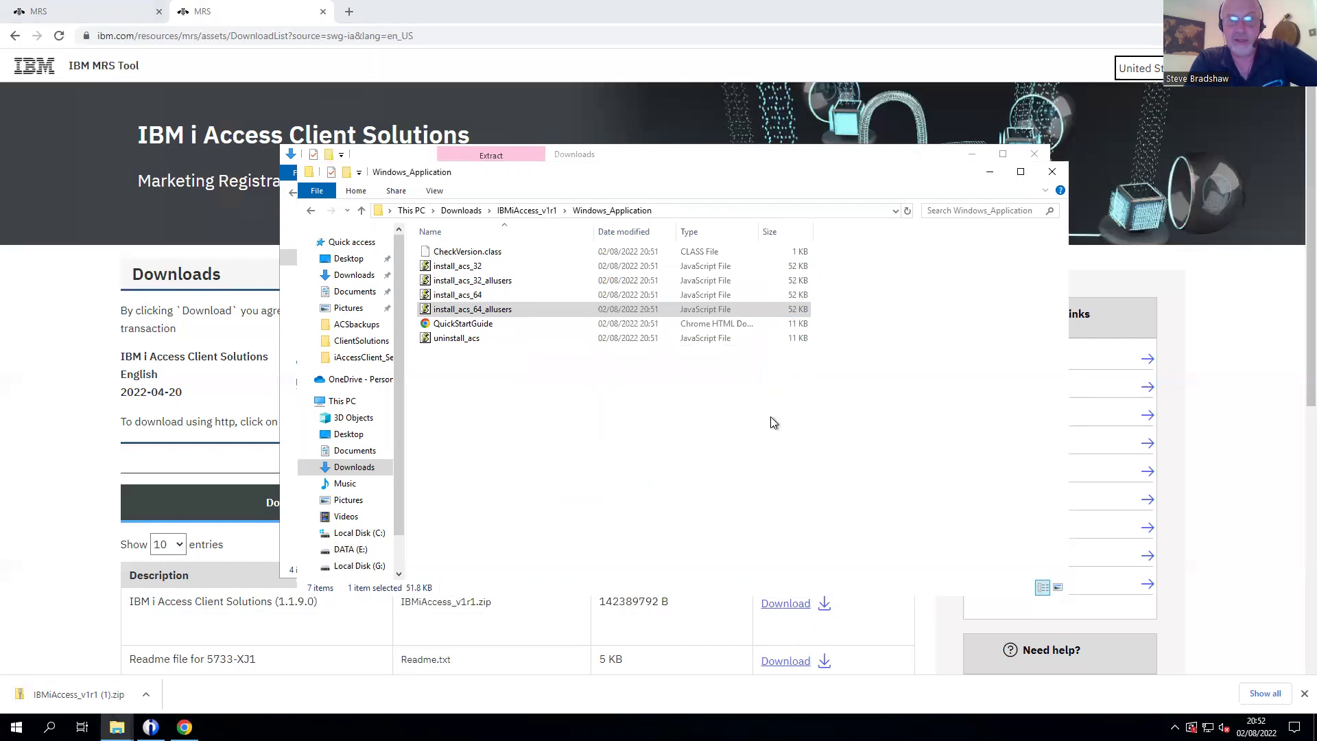
{"action": "left_click", "coordinate": [1051, 172]}
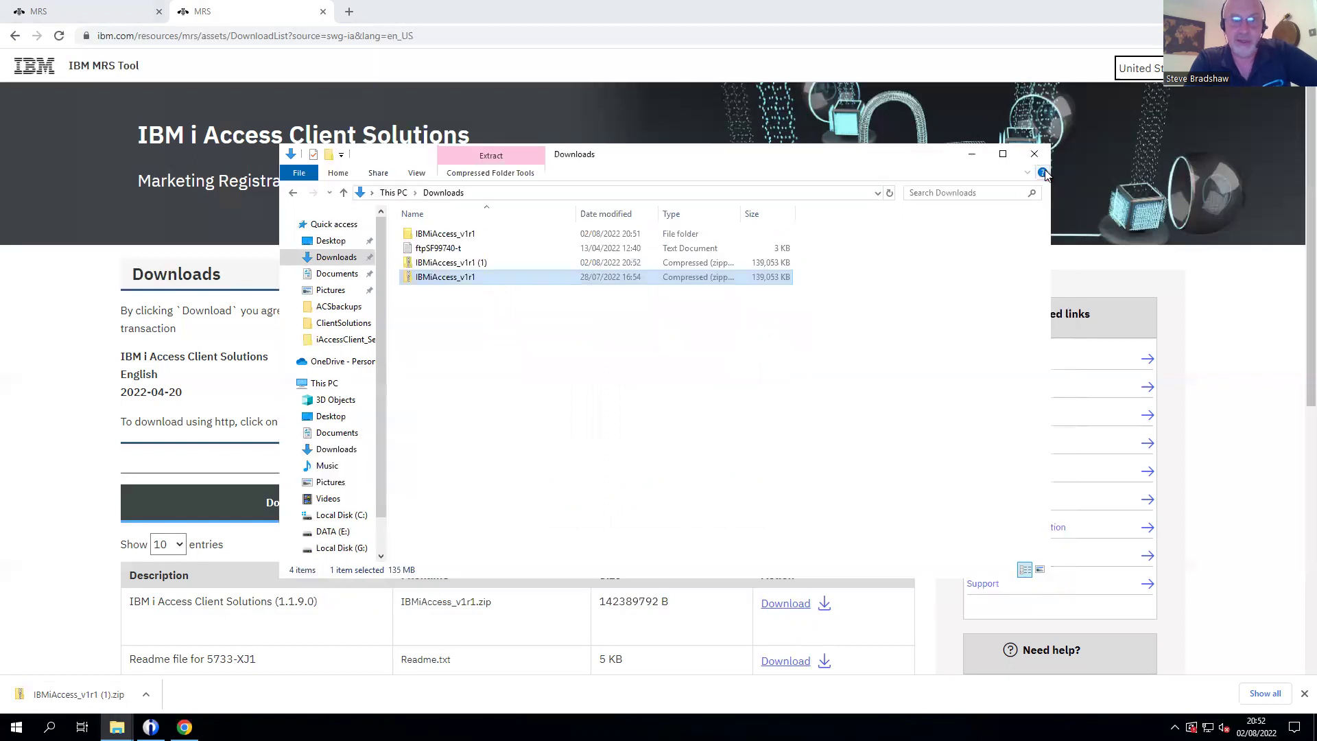
{"action": "left_click", "coordinate": [1037, 159]}
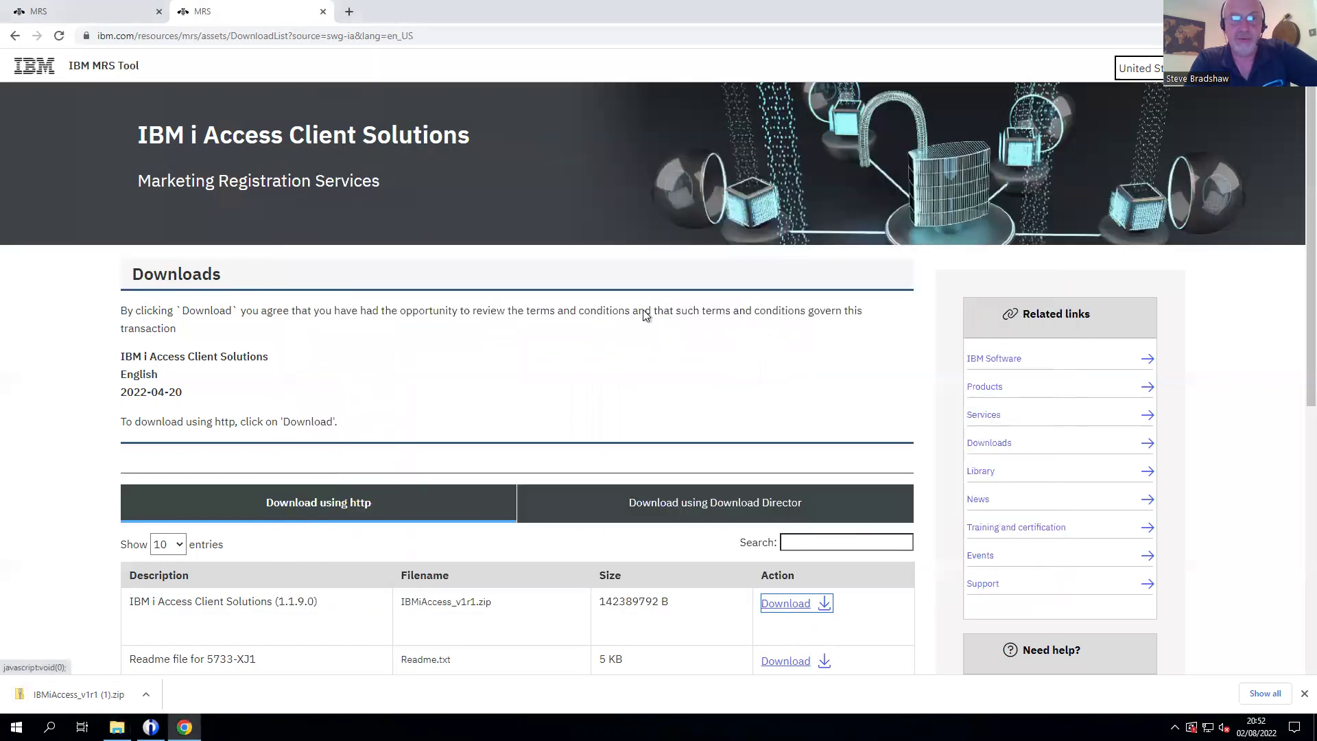
- Return to Access Client Solutions, dismiss the old update notice, and check the version of the relaunched program
{"action": "left_click", "coordinate": [150, 727]}
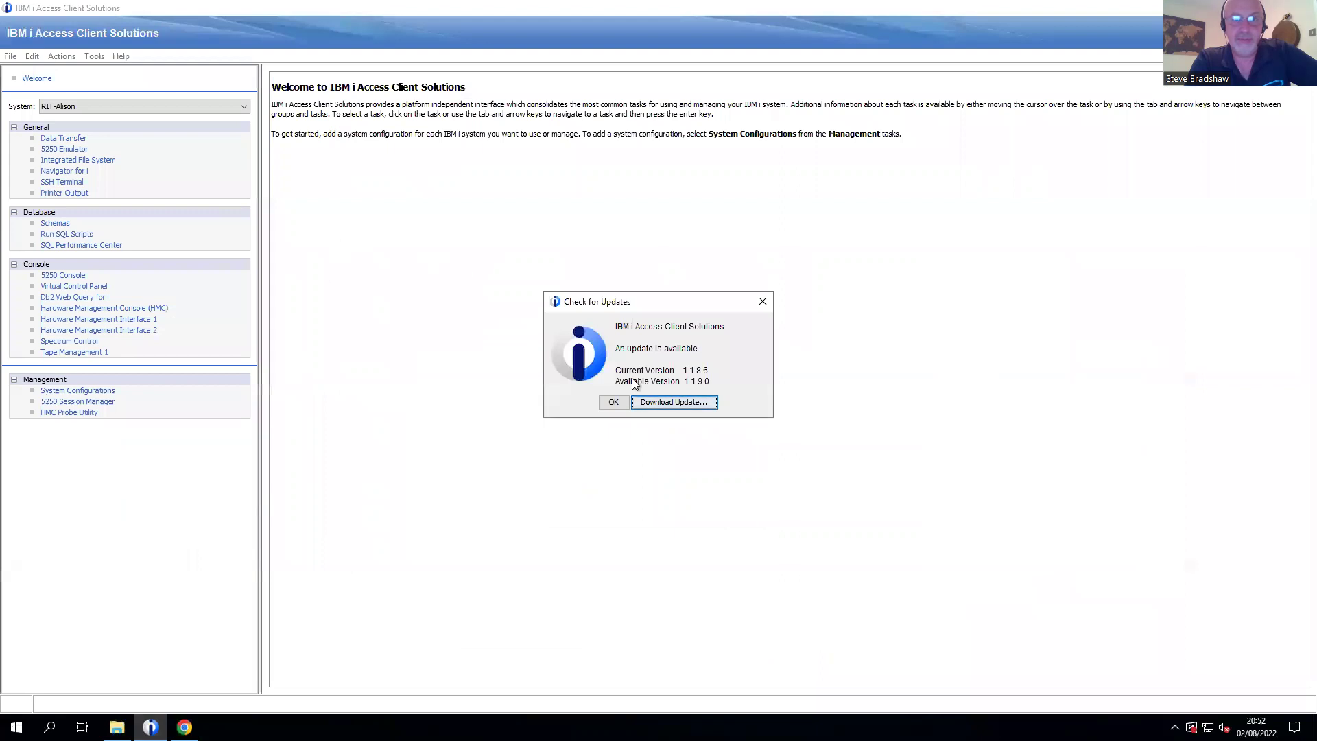
{"action": "left_click", "coordinate": [614, 402]}
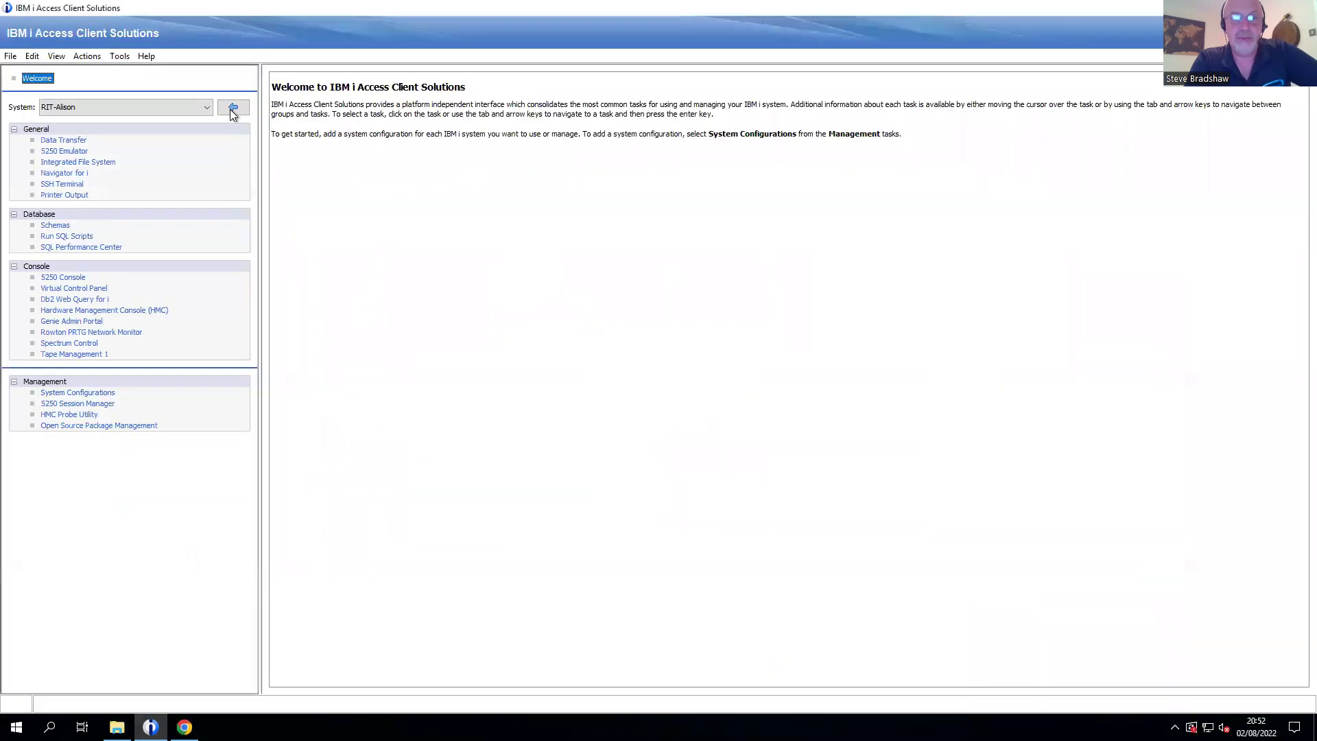
{"action": "left_click", "coordinate": [147, 55]}
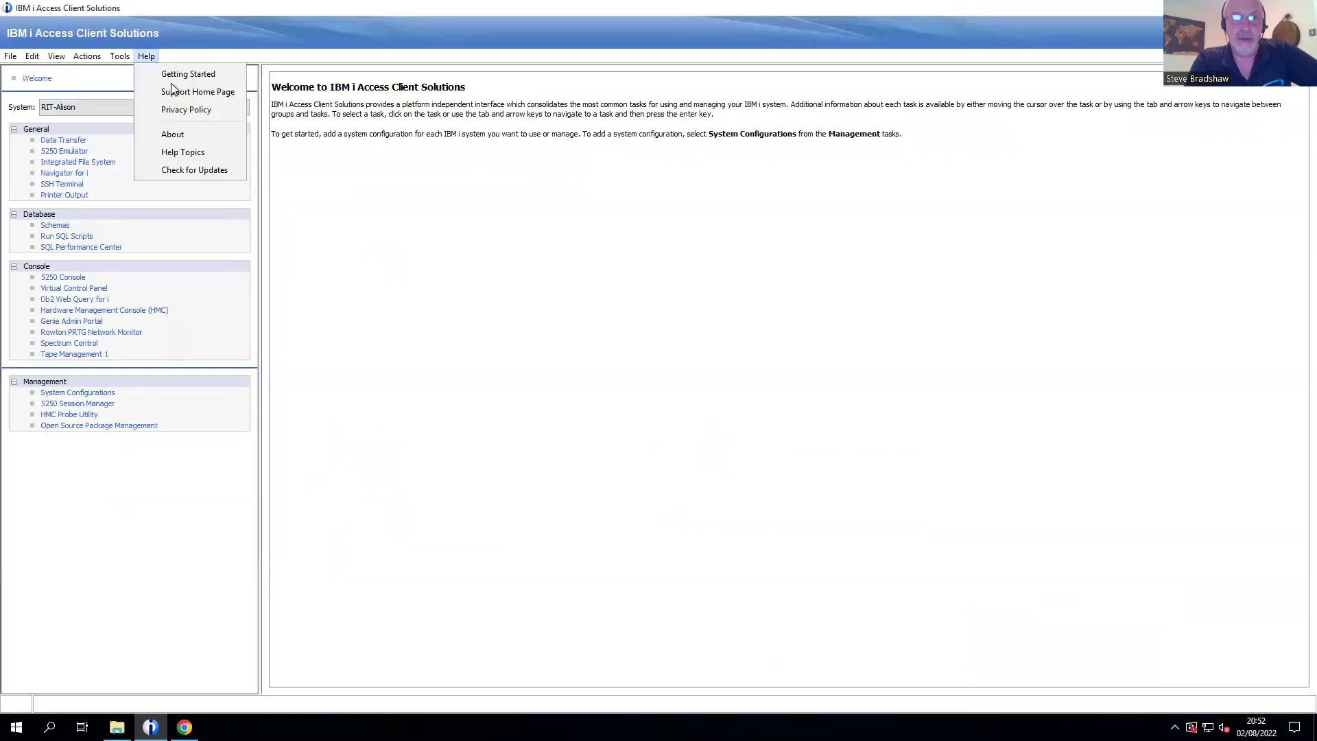
{"action": "left_click", "coordinate": [178, 142]}
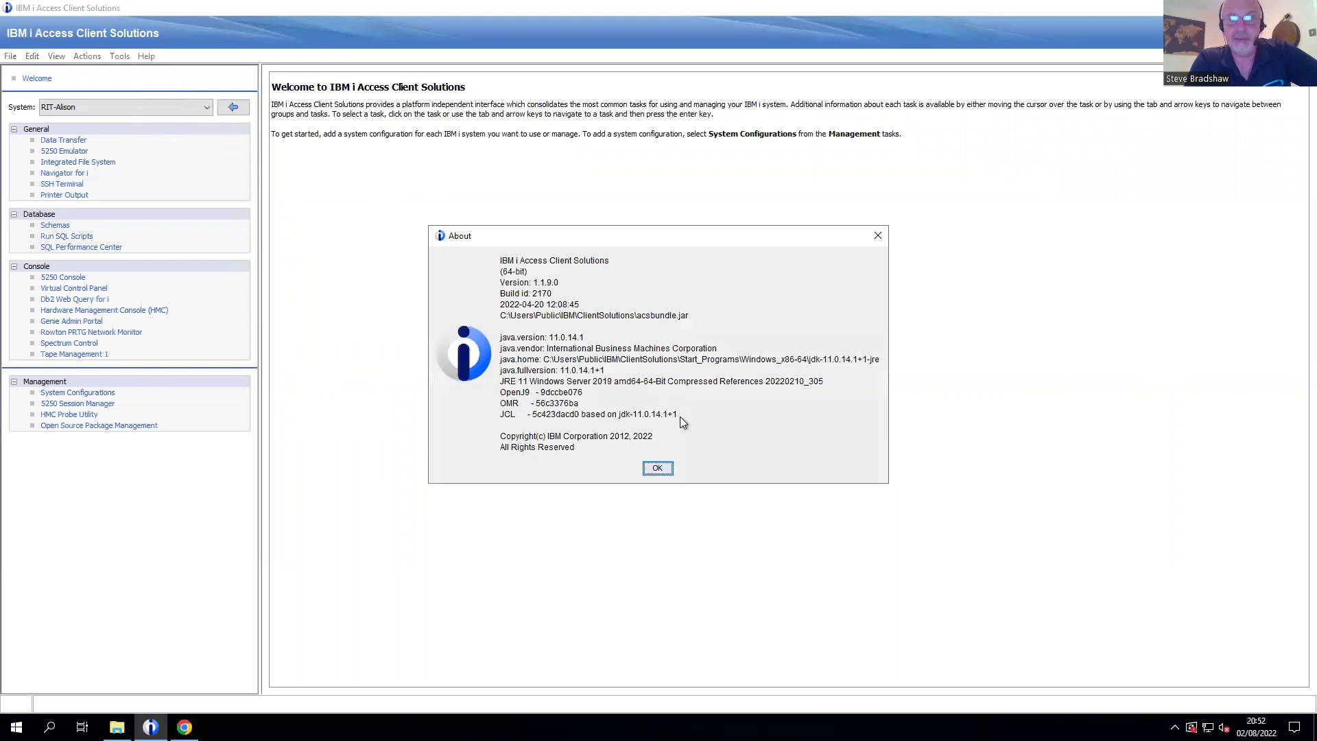
{"action": "left_click", "coordinate": [657, 469]}
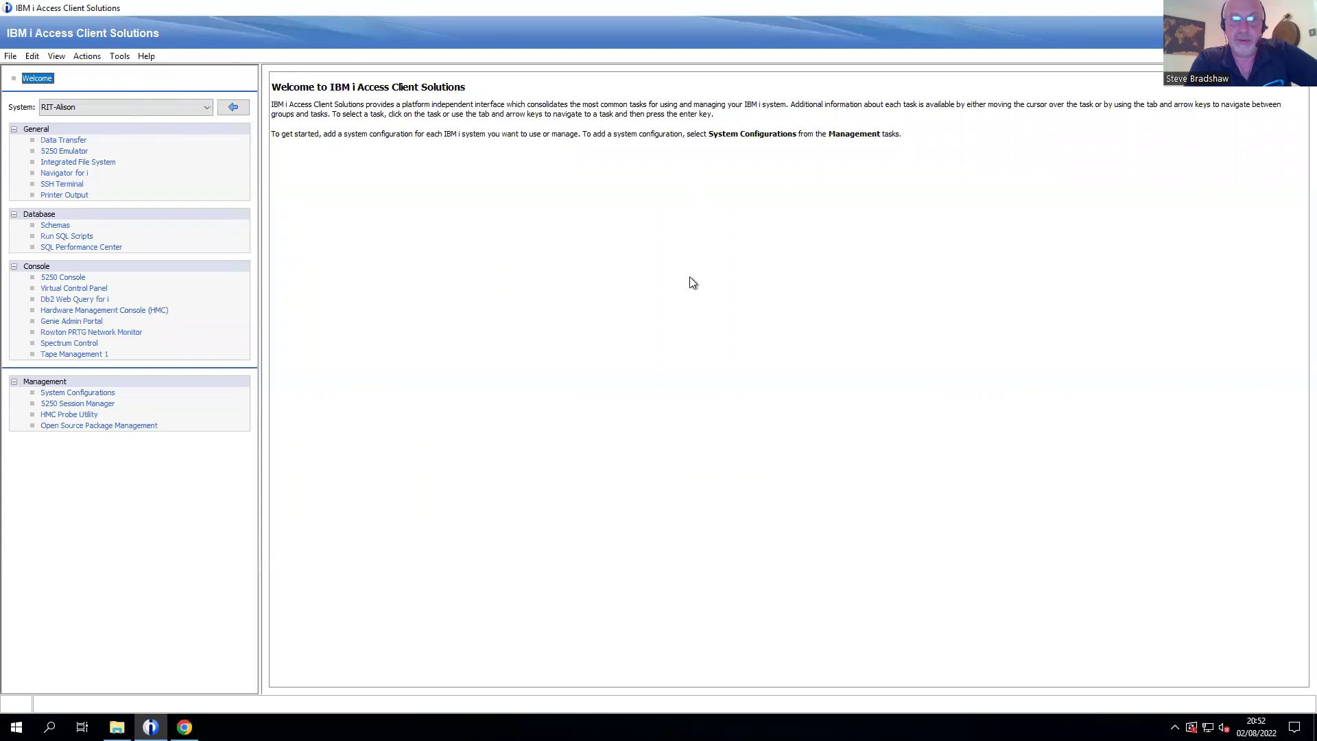
- View the available choices of system for checking updates in the general preferences, and leave the preferences without saving
{"action": "left_click", "coordinate": [116, 728]}
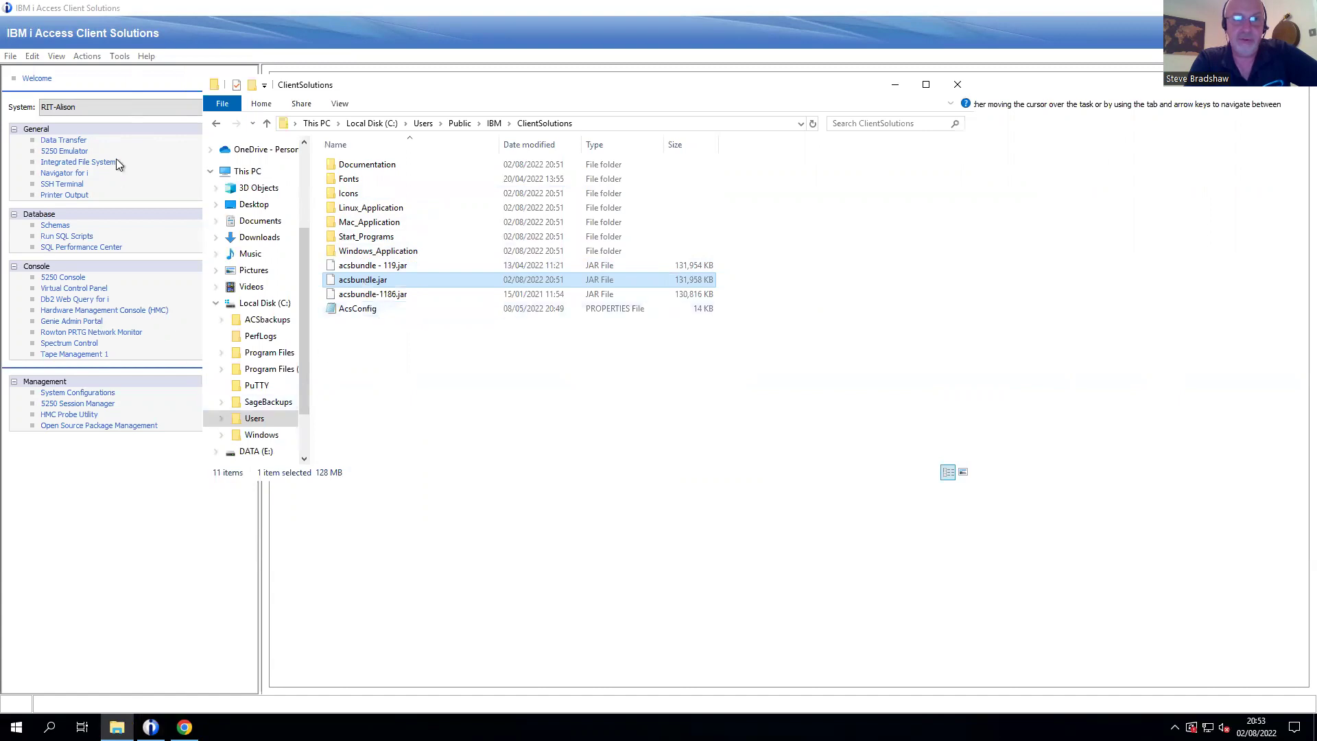
{"action": "left_click", "coordinate": [39, 55]}
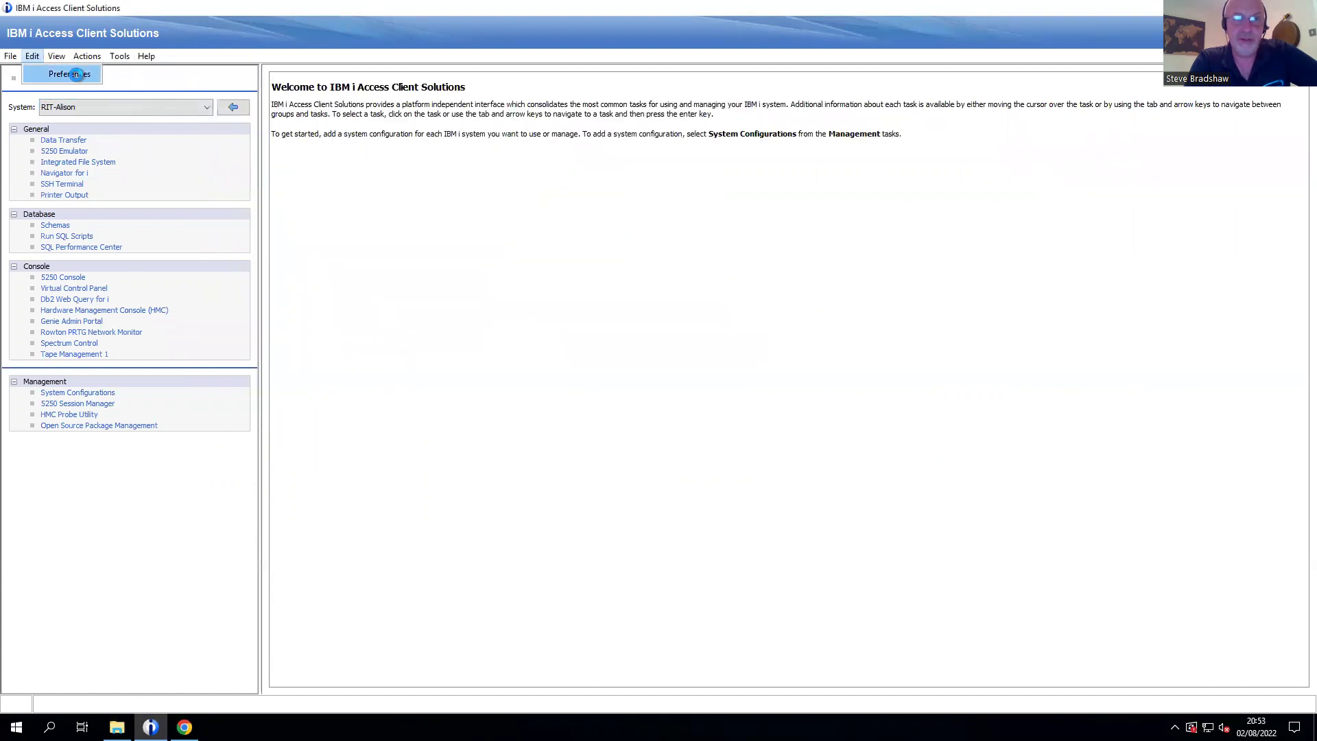
{"action": "left_click", "coordinate": [74, 74]}
{"action": "left_click", "coordinate": [726, 296]}
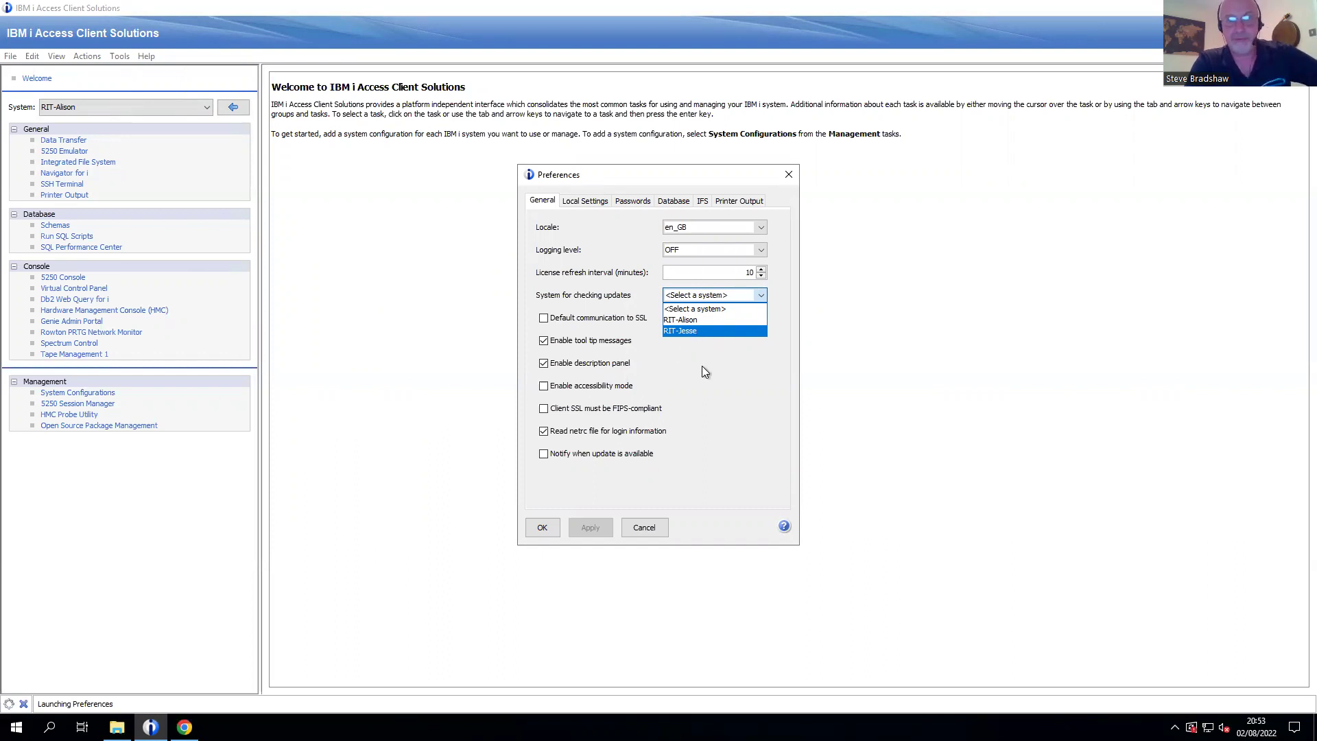
{"action": "left_click", "coordinate": [633, 525]}
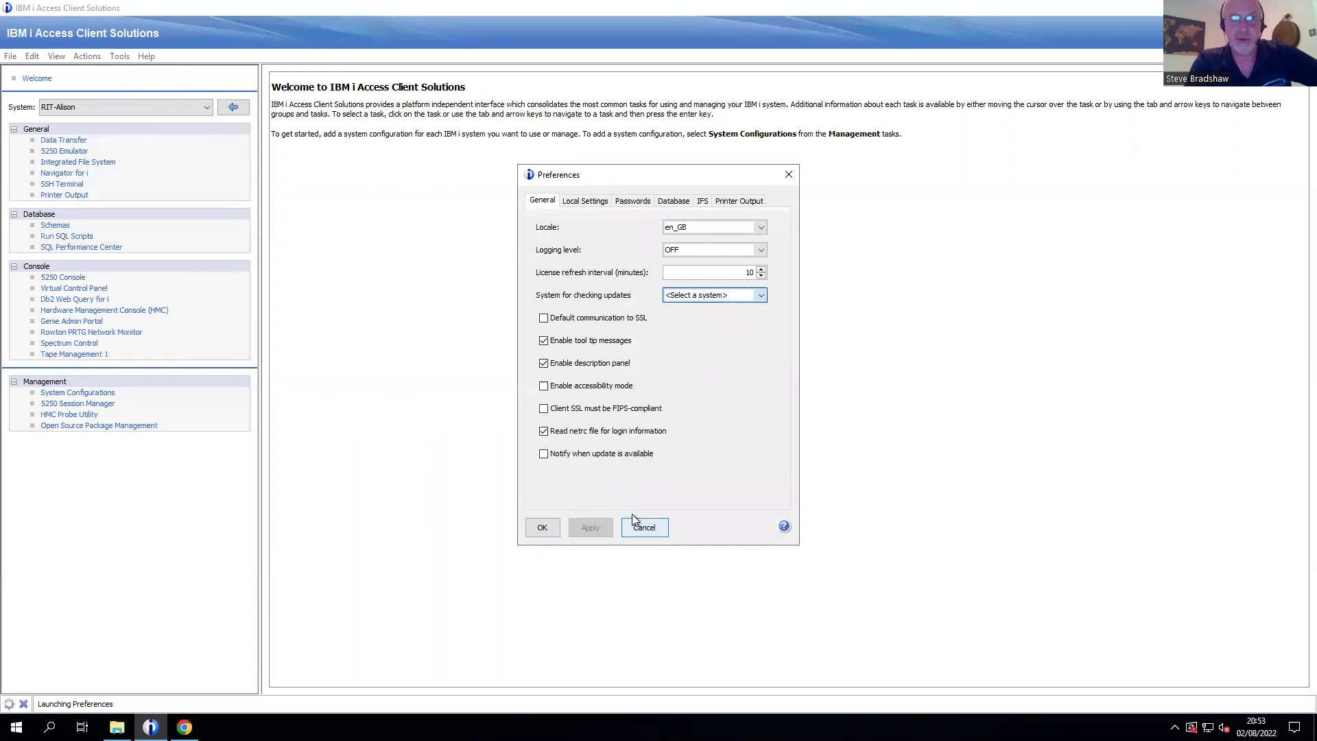
{"action": "left_click", "coordinate": [637, 527]}
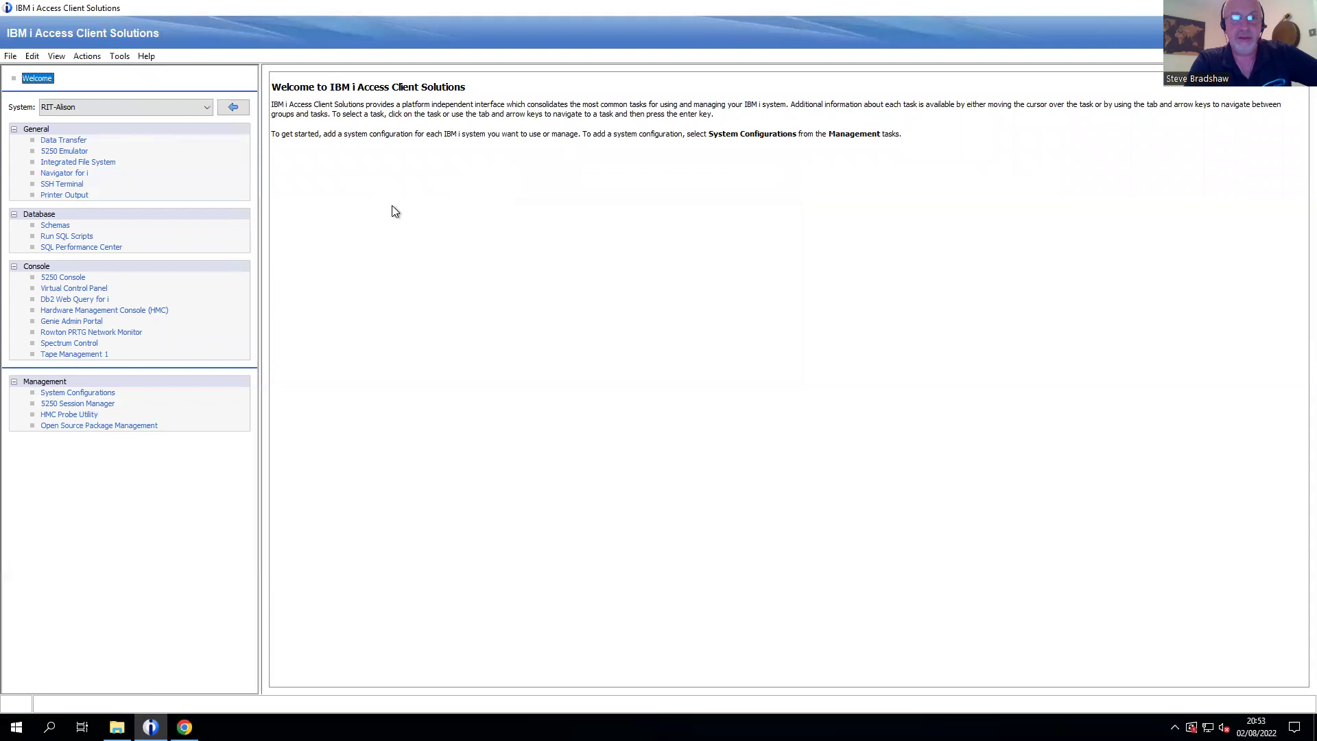
- Check for updates to IBM i Access Client Solutions and dismiss the result
{"action": "left_click", "coordinate": [146, 57]}
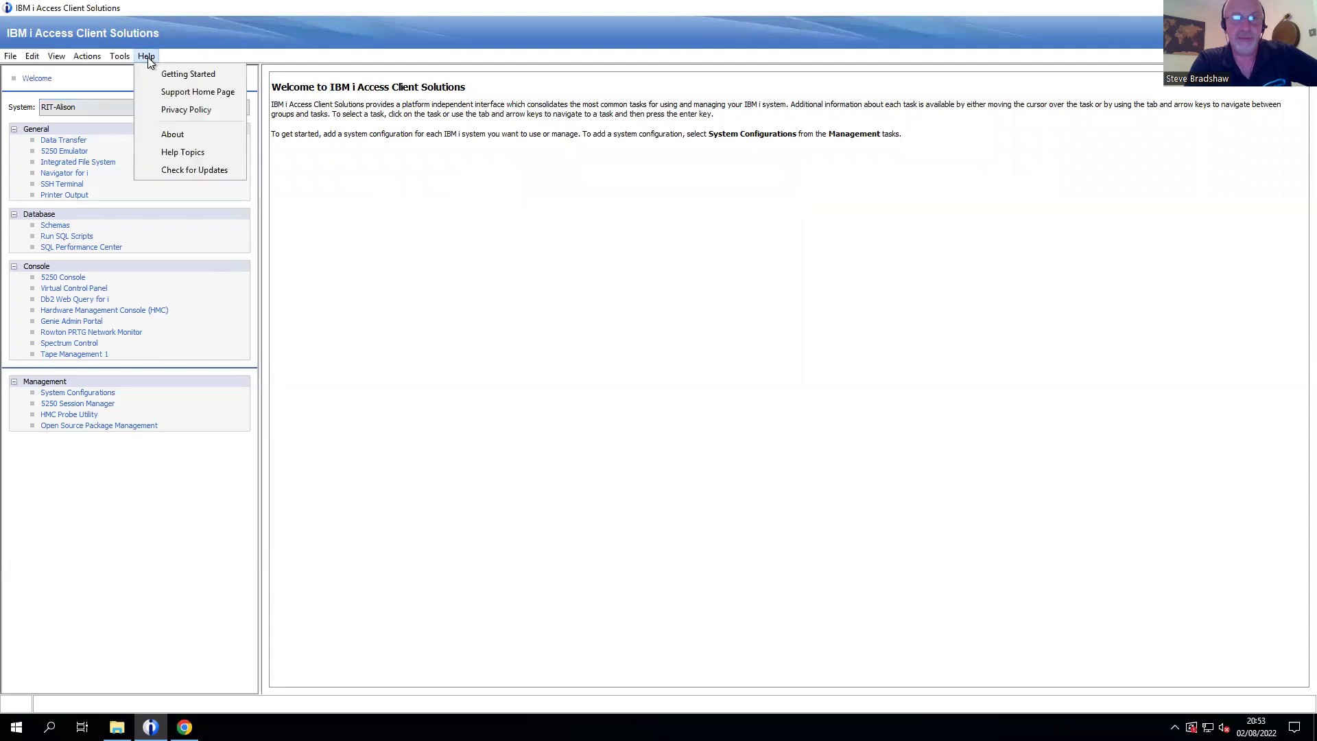
{"action": "left_click", "coordinate": [196, 172]}
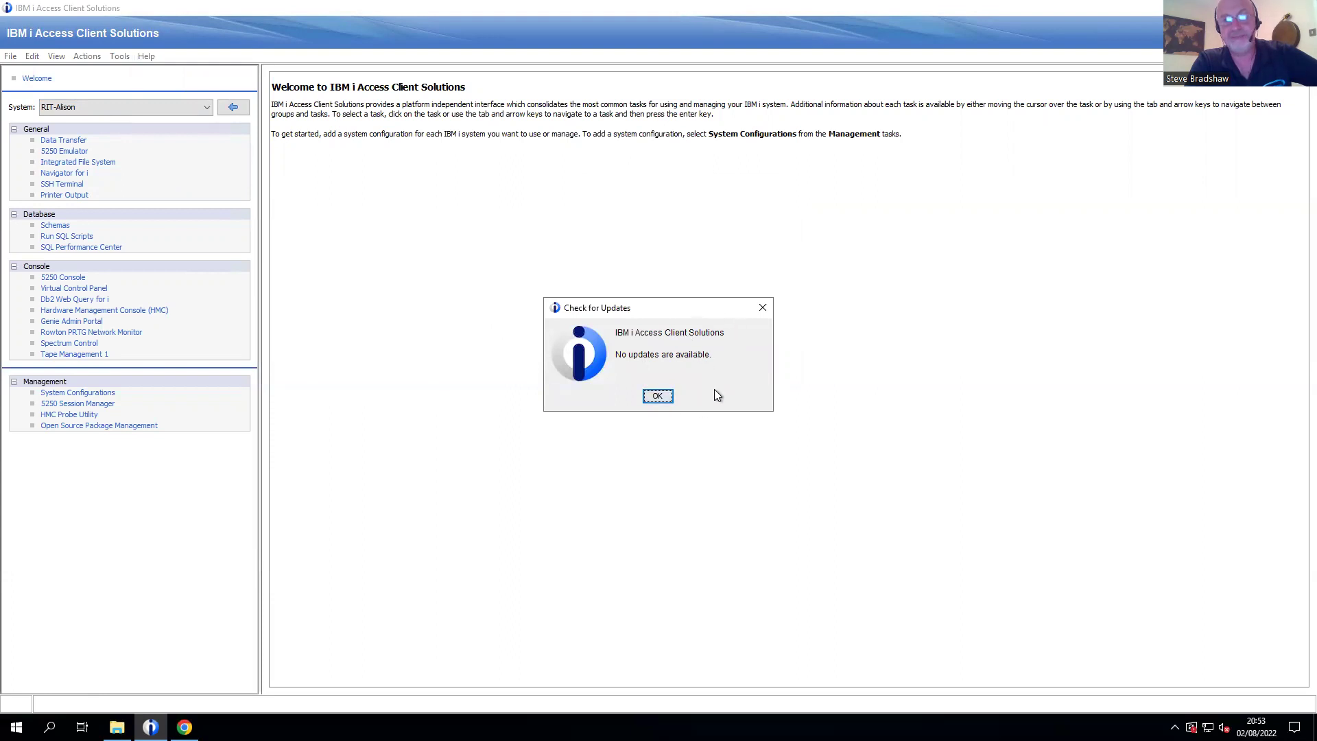
{"action": "left_click", "coordinate": [657, 397]}
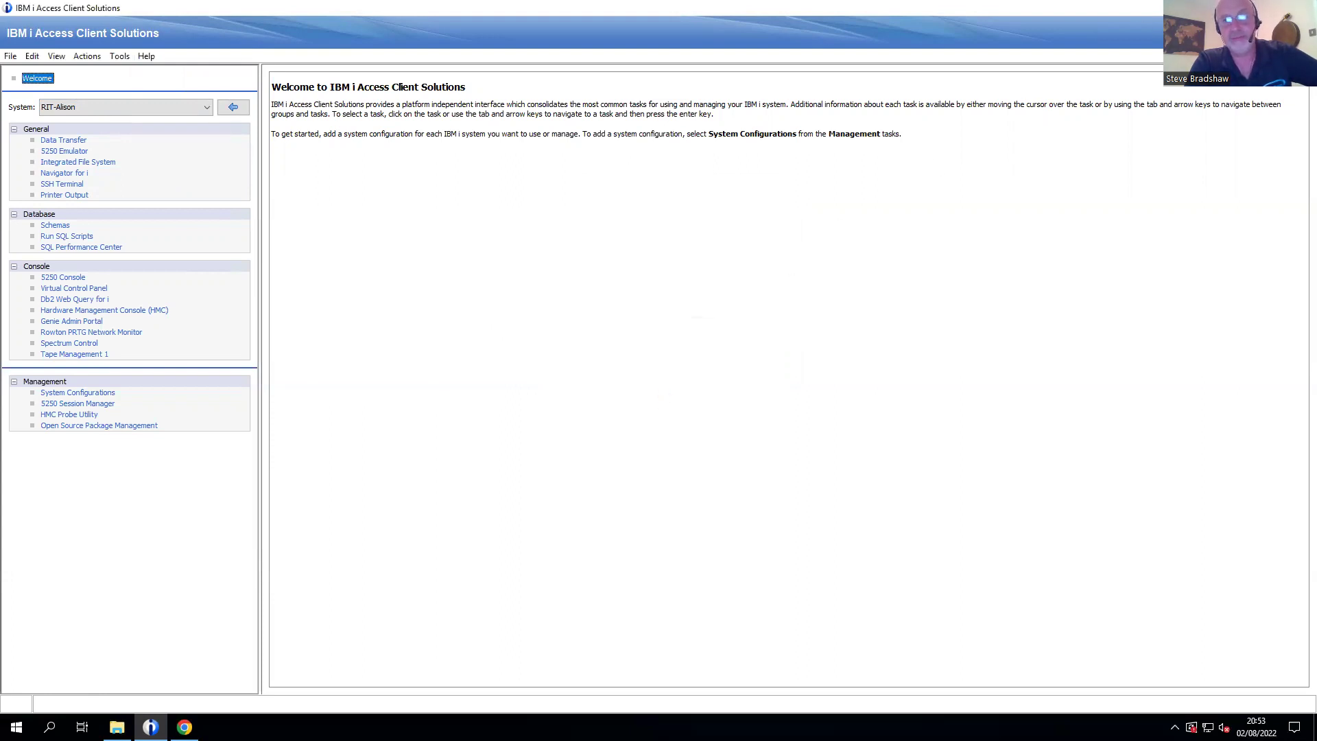
- Switch to the ClientSolutions folder window and minimize the IBM download page behind it to expose the desktop
{"action": "key", "text": "alt+Tab"}
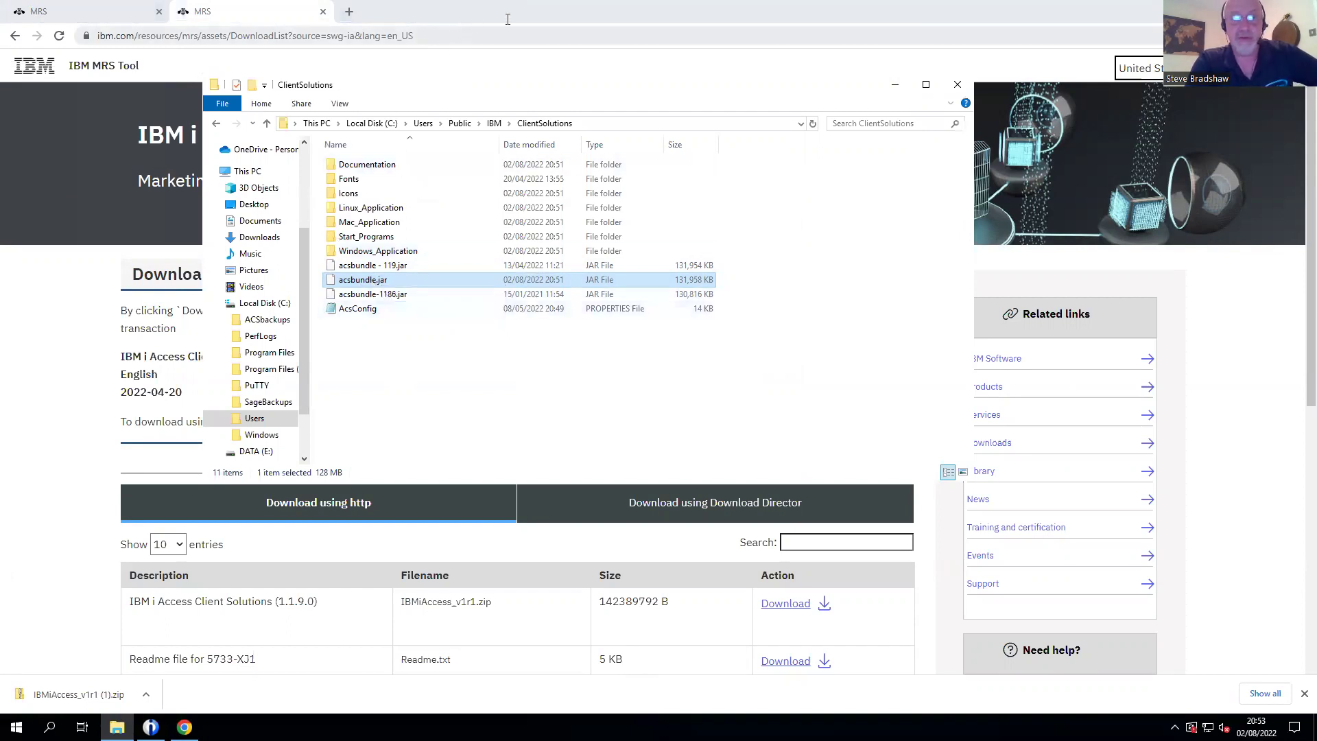
{"action": "mouse_move", "coordinate": [508, 3]}
{"action": "left_click", "coordinate": [1239, 8]}
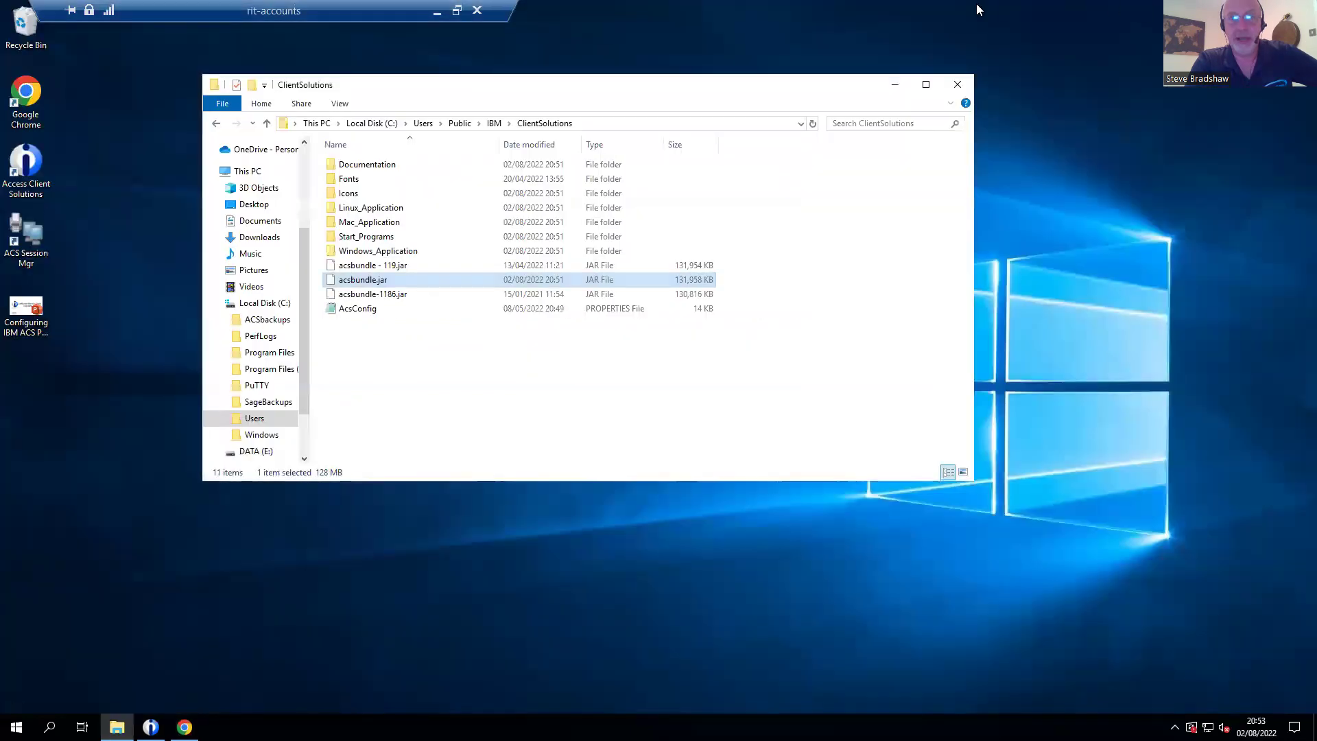